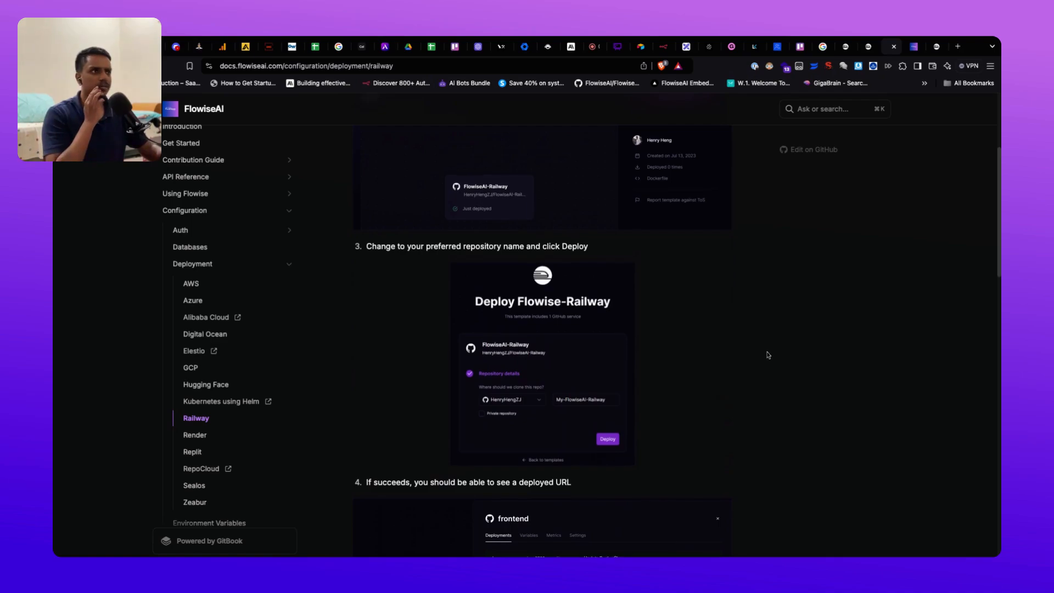
Scroll through the FlowiseAI Railway deployment docs
{"action": "scroll", "coordinate": [767, 354], "scroll_direction": "up", "scroll_amount": 3}
{"action": "scroll", "coordinate": [536, 348], "scroll_direction": "down", "scroll_amount": 10}
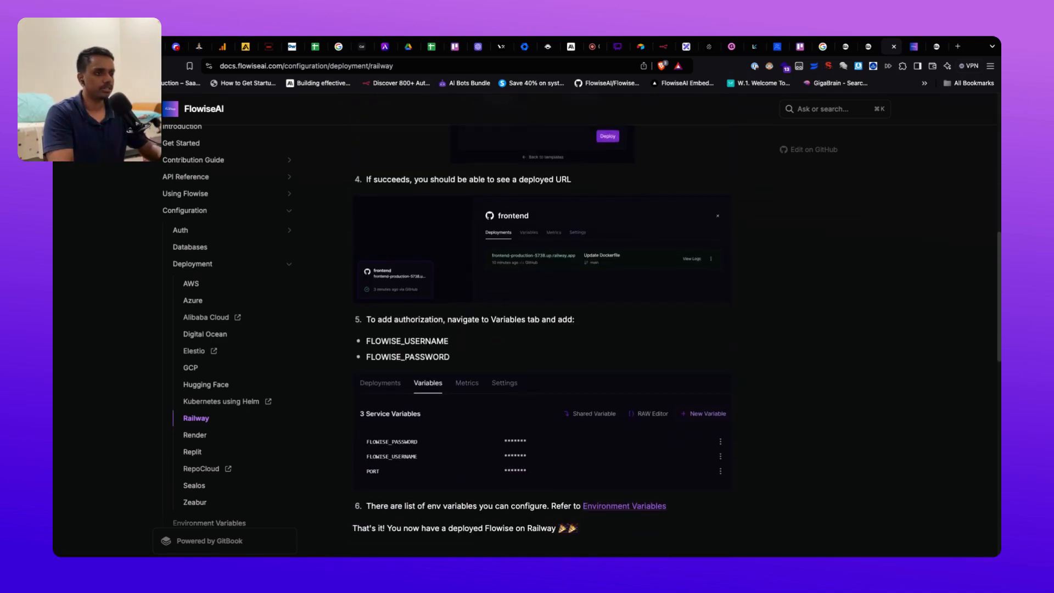
{"action": "scroll", "coordinate": [539, 340], "scroll_direction": "down", "scroll_amount": 2}
{"action": "scroll", "coordinate": [539, 340], "scroll_direction": "down", "scroll_amount": 2}
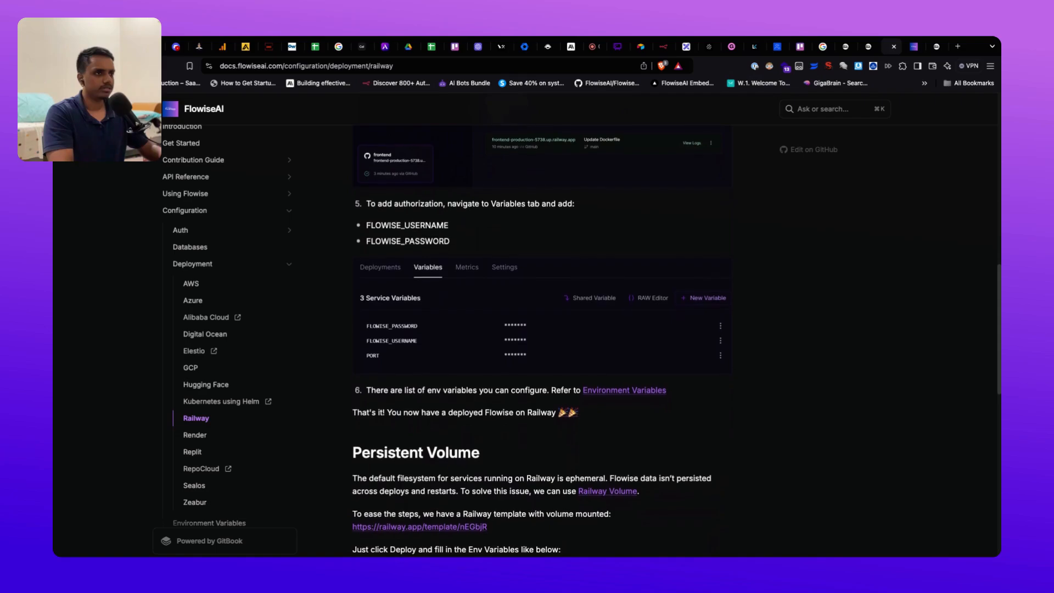
{"action": "scroll", "coordinate": [756, 352], "scroll_direction": "down", "scroll_amount": 2}
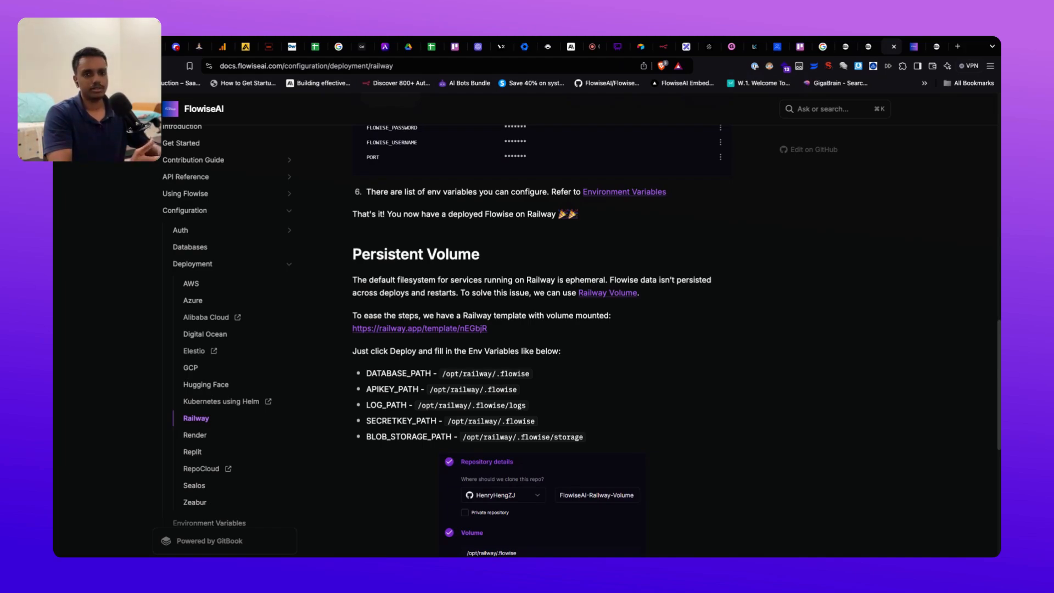
{"action": "scroll", "coordinate": [645, 329], "scroll_direction": "down", "scroll_amount": 1}
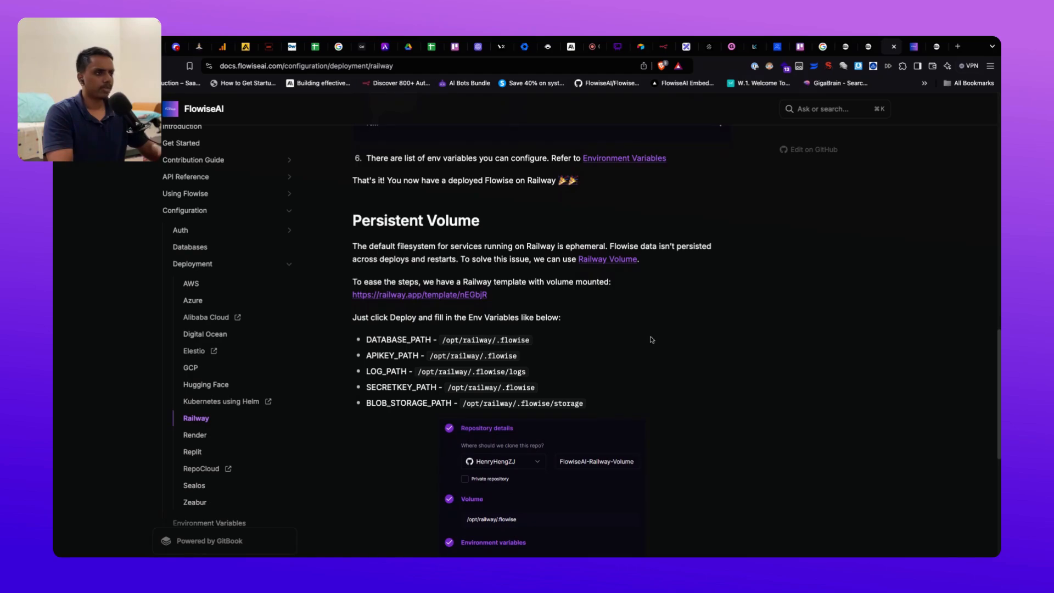
{"action": "scroll", "coordinate": [652, 340], "scroll_direction": "down", "scroll_amount": 1}
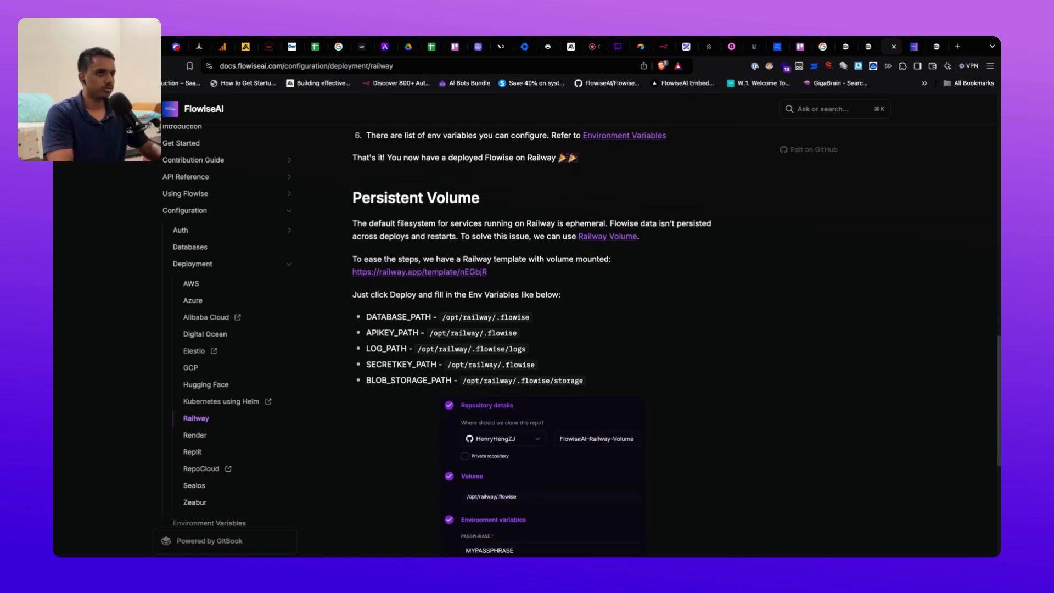
{"action": "scroll", "coordinate": [652, 340], "scroll_direction": "up", "scroll_amount": 15}
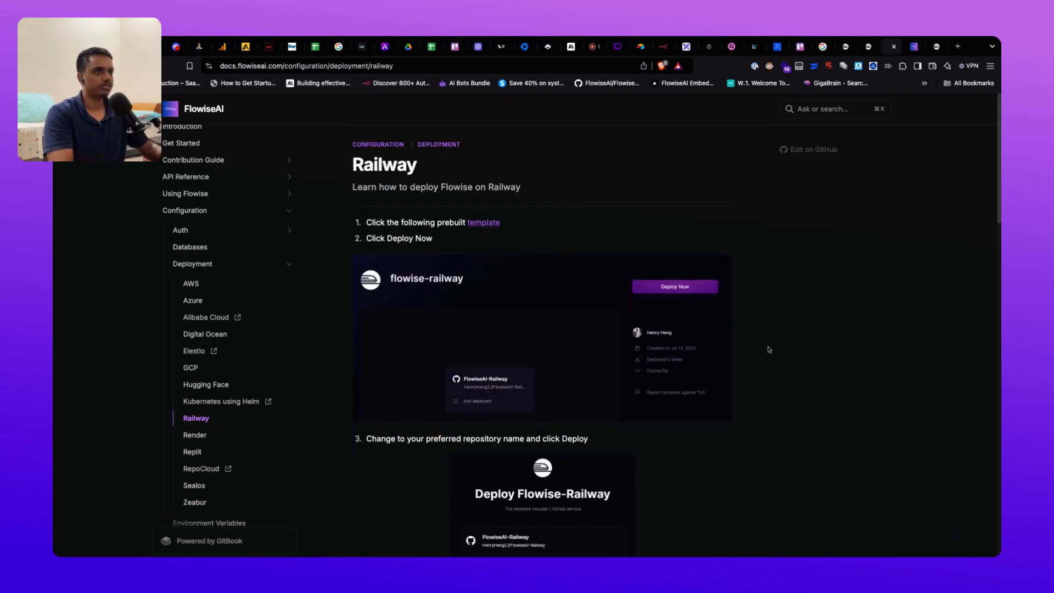
{"action": "scroll", "coordinate": [772, 380], "scroll_direction": "down", "scroll_amount": 15}
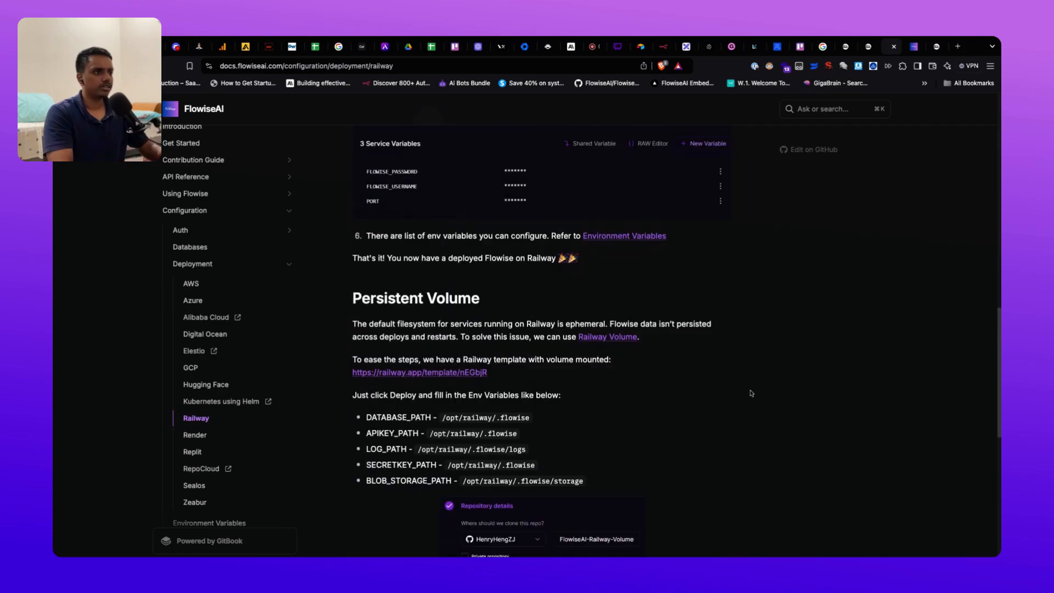
{"action": "scroll", "coordinate": [486, 373], "scroll_direction": "down", "scroll_amount": 1}
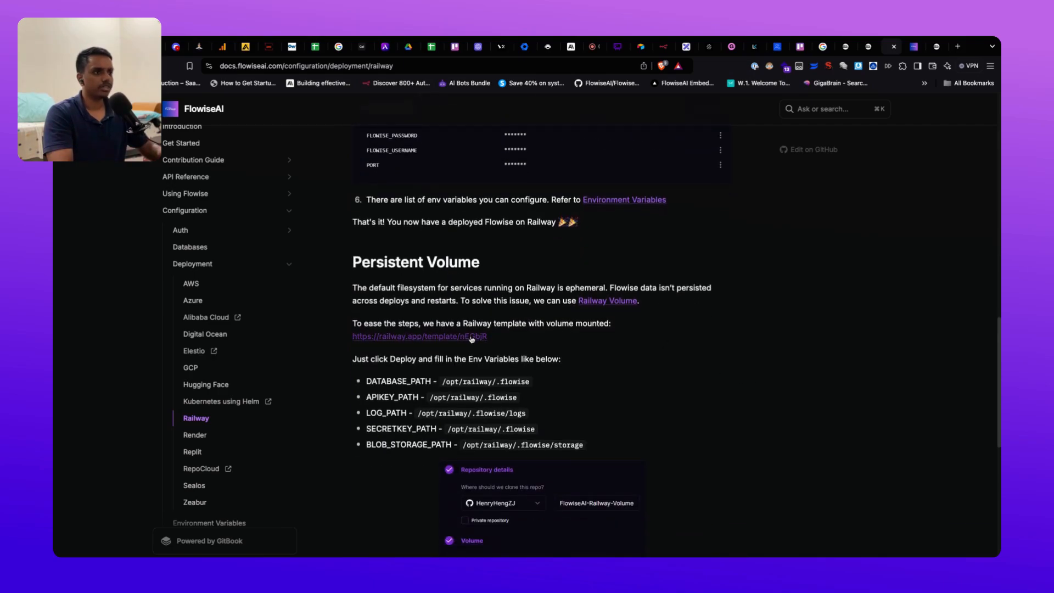
Preview the Flowise-Railway-Volume template, then return to the docs and the Railway project canvas
{"action": "left_click", "coordinate": [472, 340]}
{"action": "scroll", "coordinate": [600, 417], "scroll_direction": "down", "scroll_amount": 5}
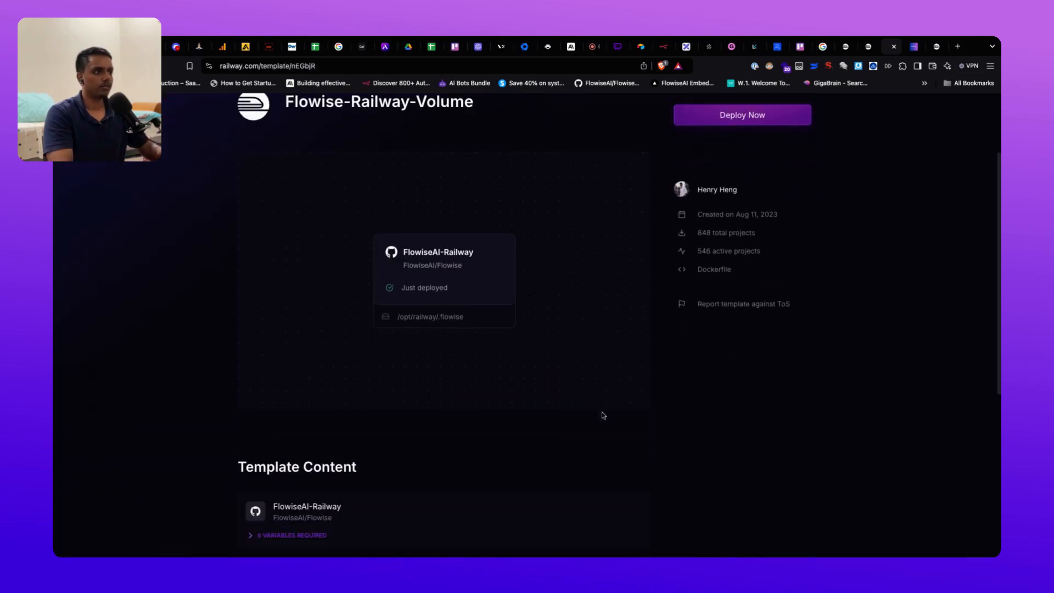
{"action": "scroll", "coordinate": [556, 400], "scroll_direction": "up", "scroll_amount": 5}
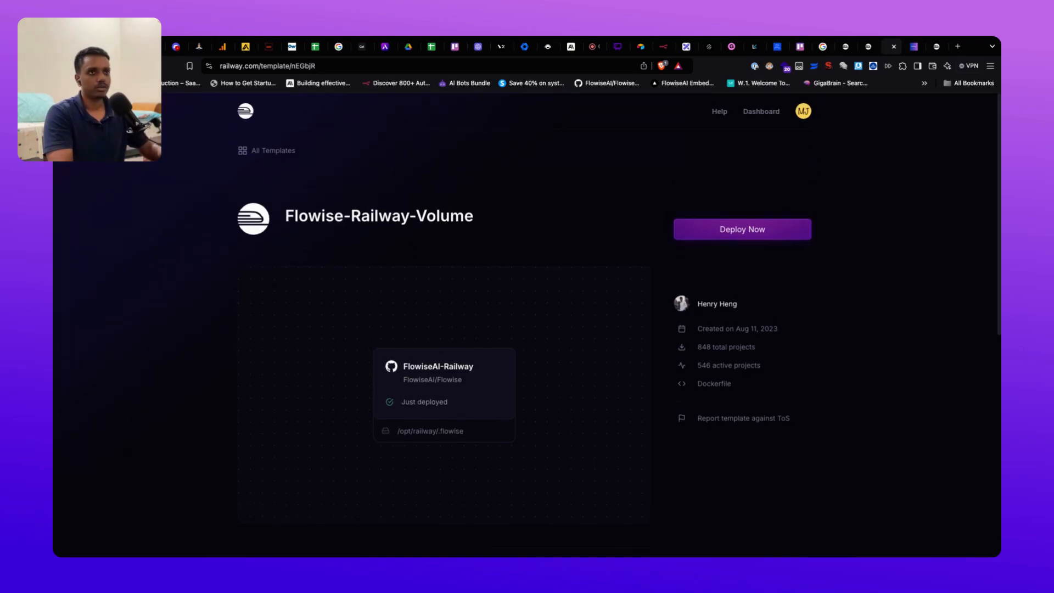
{"action": "key", "text": "super+bracketleft"}
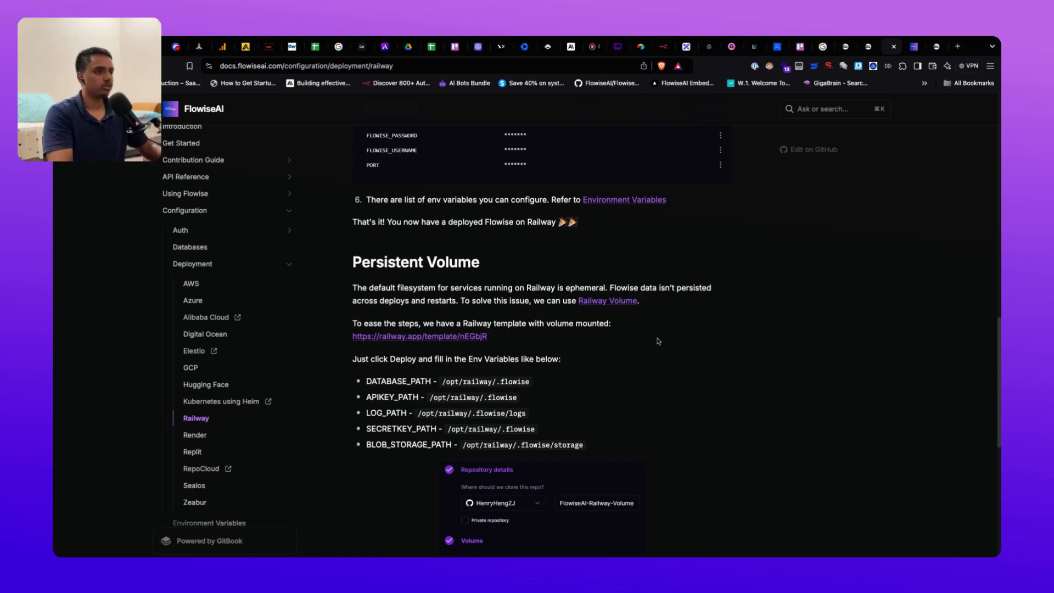
{"action": "scroll", "coordinate": [703, 362], "scroll_direction": "up", "scroll_amount": 5}
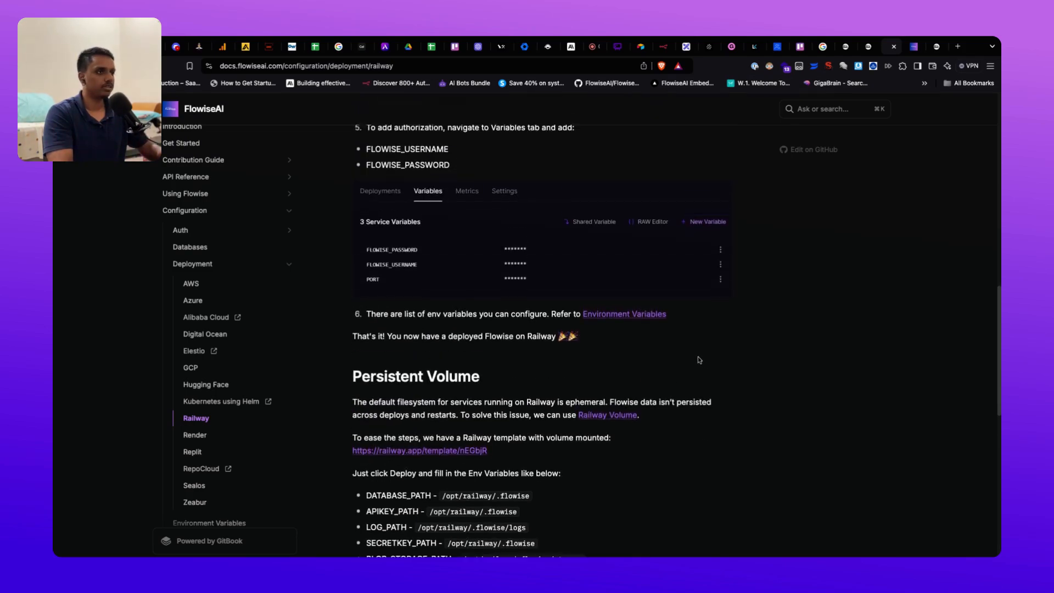
{"action": "left_click", "coordinate": [937, 50]}
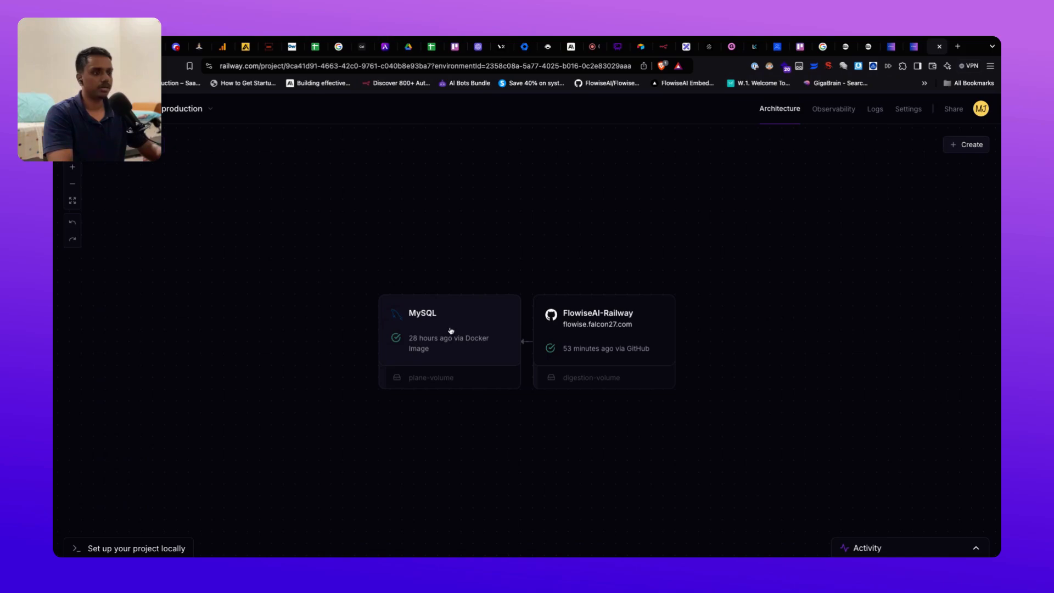
Visit the live Flowise at flowise.falcon27.com and check its empty Agentflows page
{"action": "left_click", "coordinate": [959, 46]}
{"action": "type", "text": "flow"}
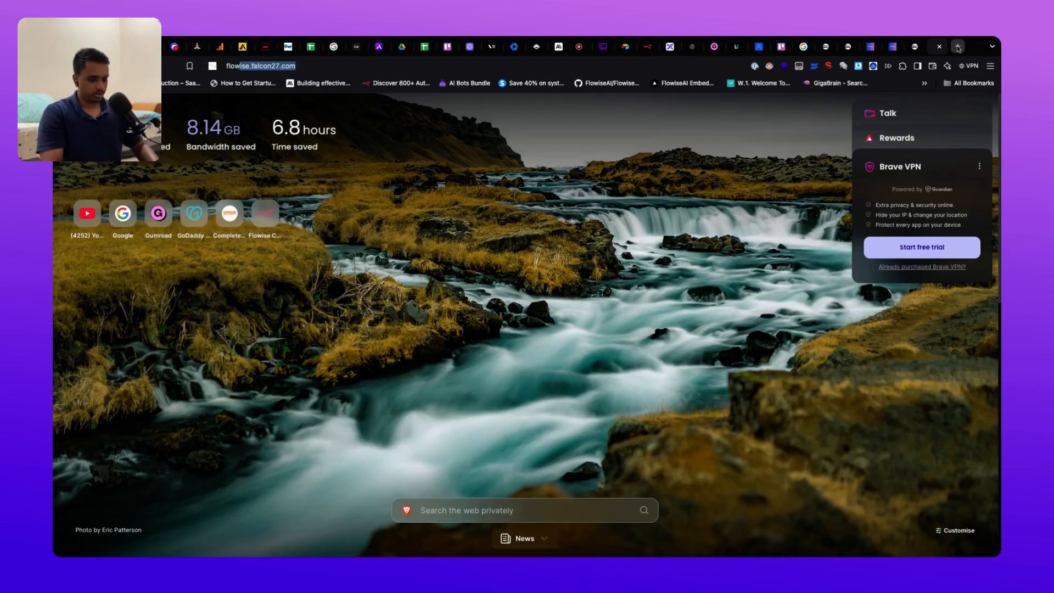
{"action": "key", "text": "Return"}
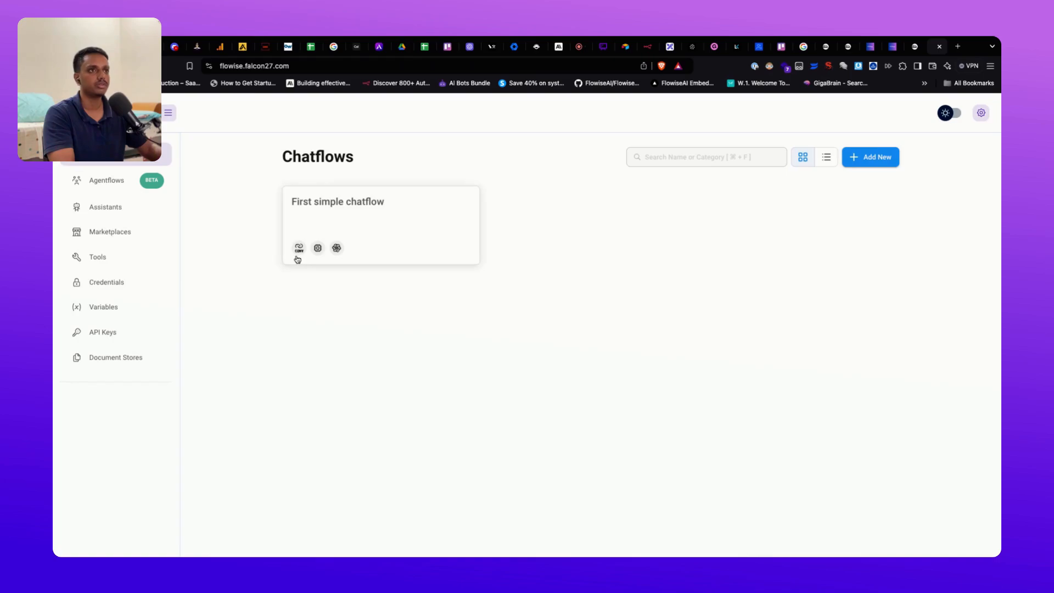
{"action": "left_click", "coordinate": [118, 182]}
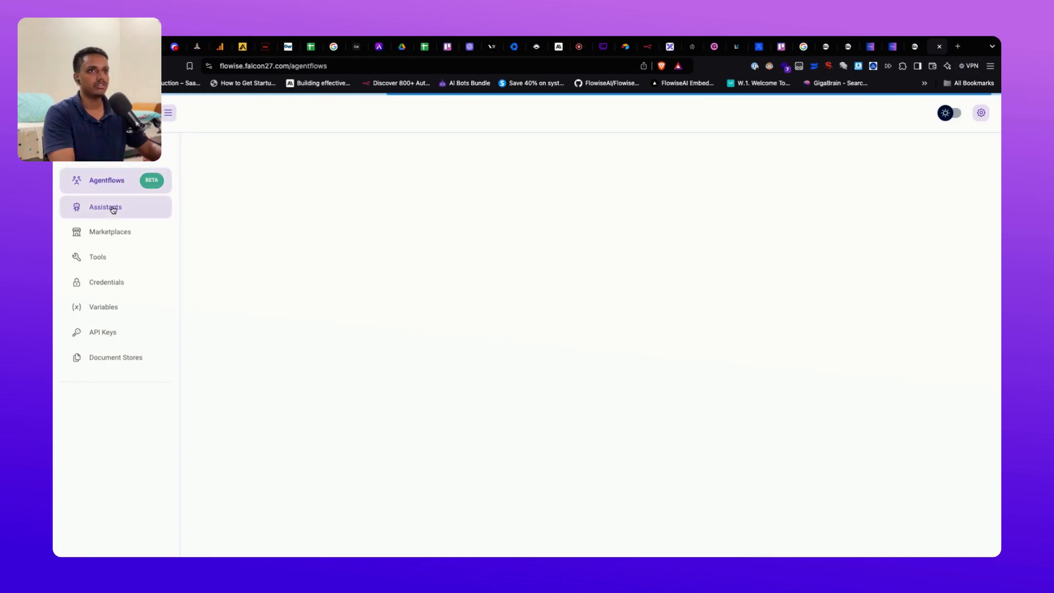
{"action": "left_click", "coordinate": [915, 47]}
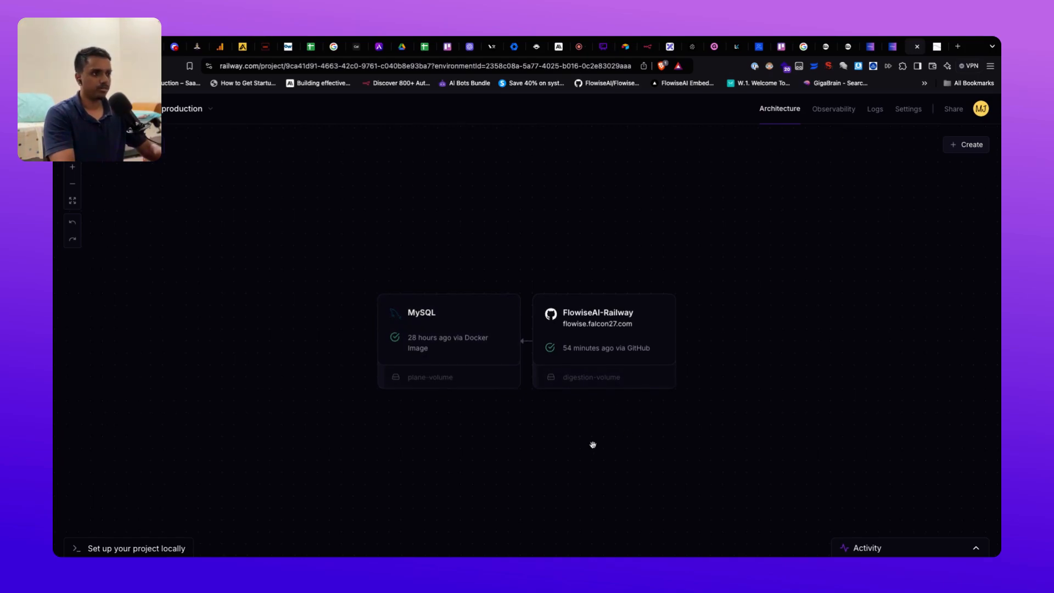
Review the FlowiseAI-Railway service's variables, then go back to the FlowiseAI Railway docs
{"action": "left_click", "coordinate": [590, 324]}
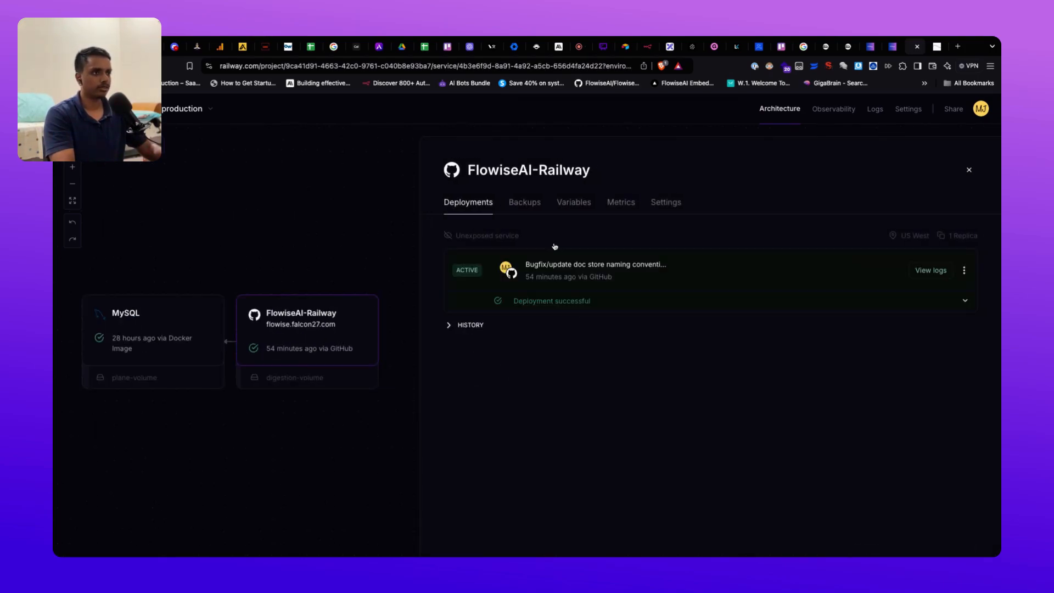
{"action": "left_click", "coordinate": [568, 207]}
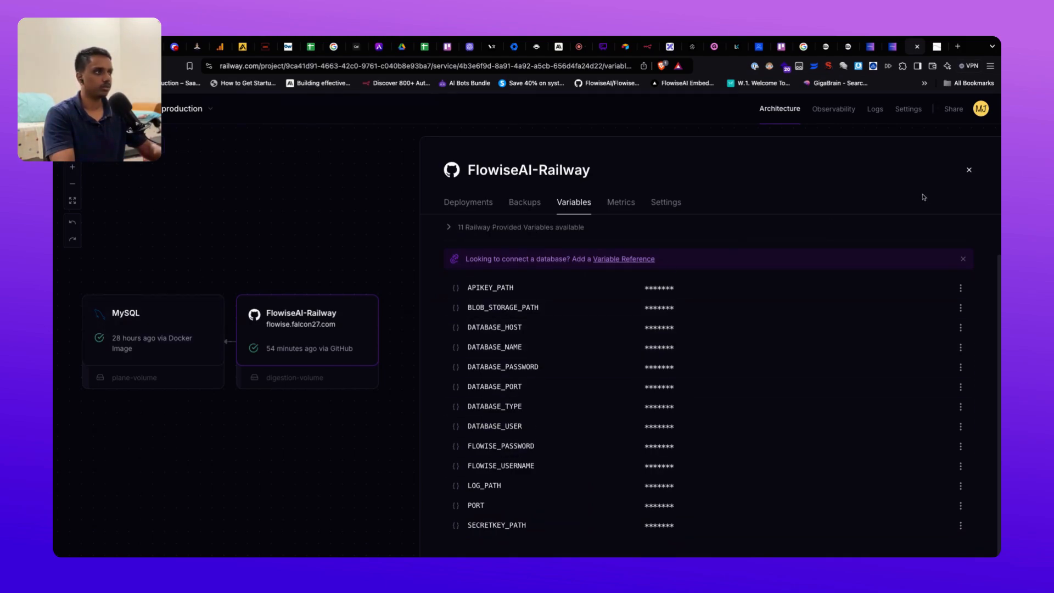
{"action": "left_click", "coordinate": [969, 170]}
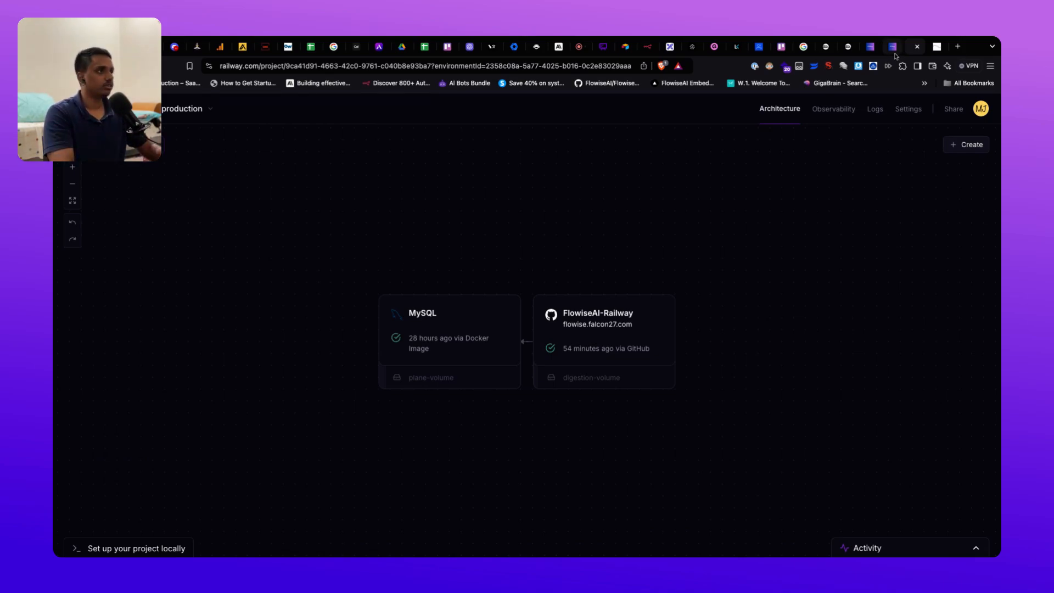
{"action": "left_click", "coordinate": [870, 53]}
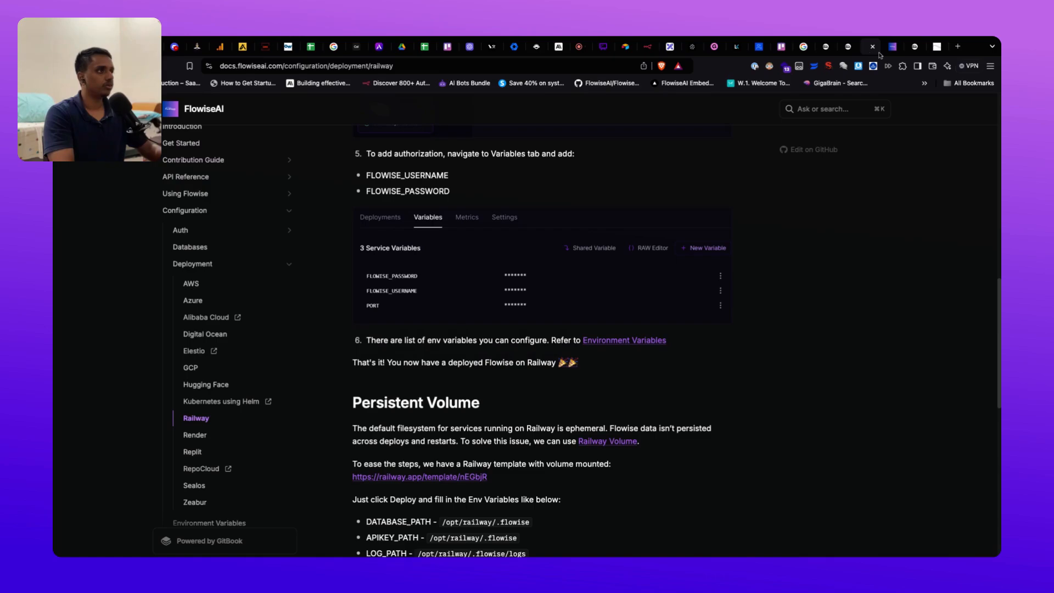
Search Railway templates for 'flowise' and open the FlowiseAI + MySQL template
{"action": "left_click", "coordinate": [893, 50]}
{"action": "left_click", "coordinate": [915, 49]}
{"action": "left_click", "coordinate": [925, 51]}
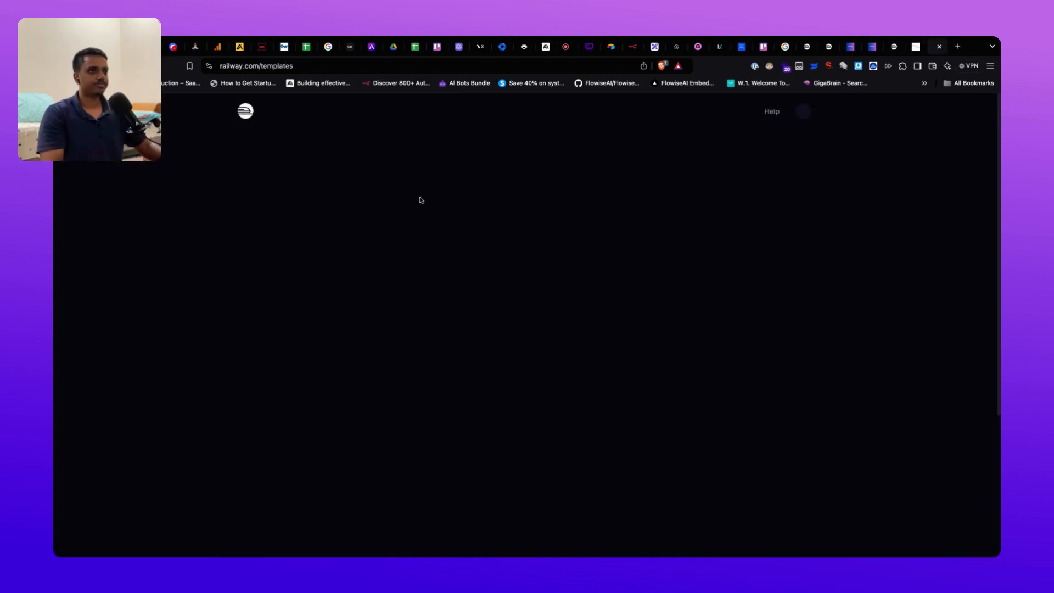
{"action": "type", "text": "flowise"}
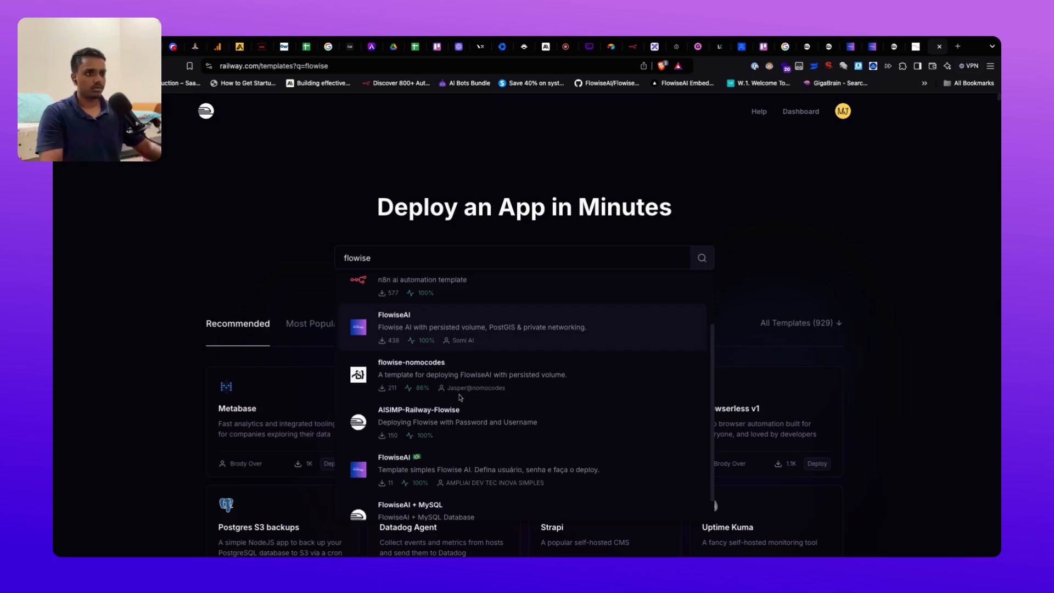
{"action": "scroll", "coordinate": [461, 397], "scroll_direction": "down", "scroll_amount": 2}
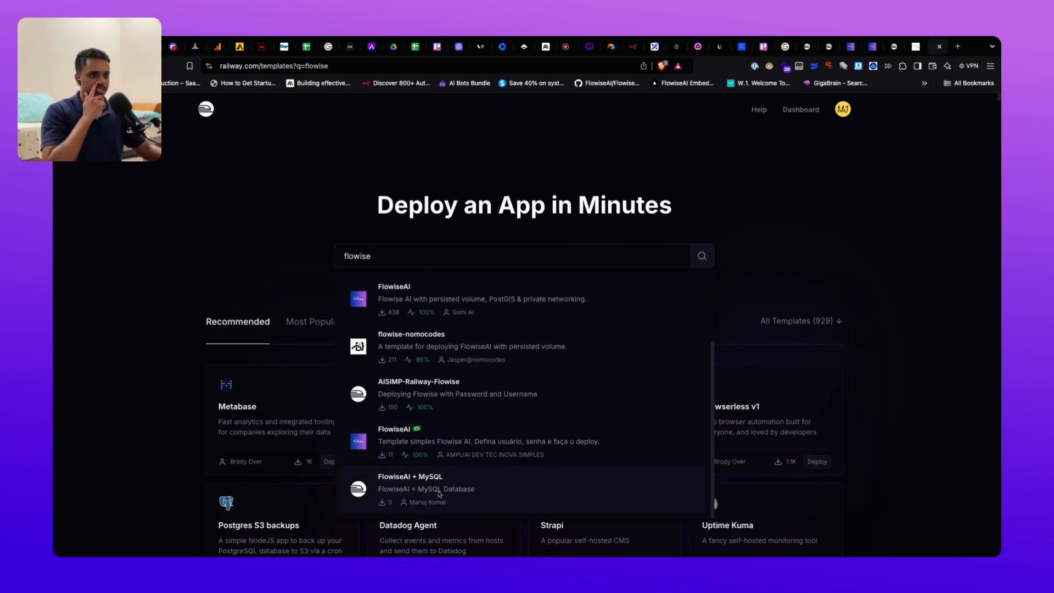
{"action": "left_click", "coordinate": [459, 489]}
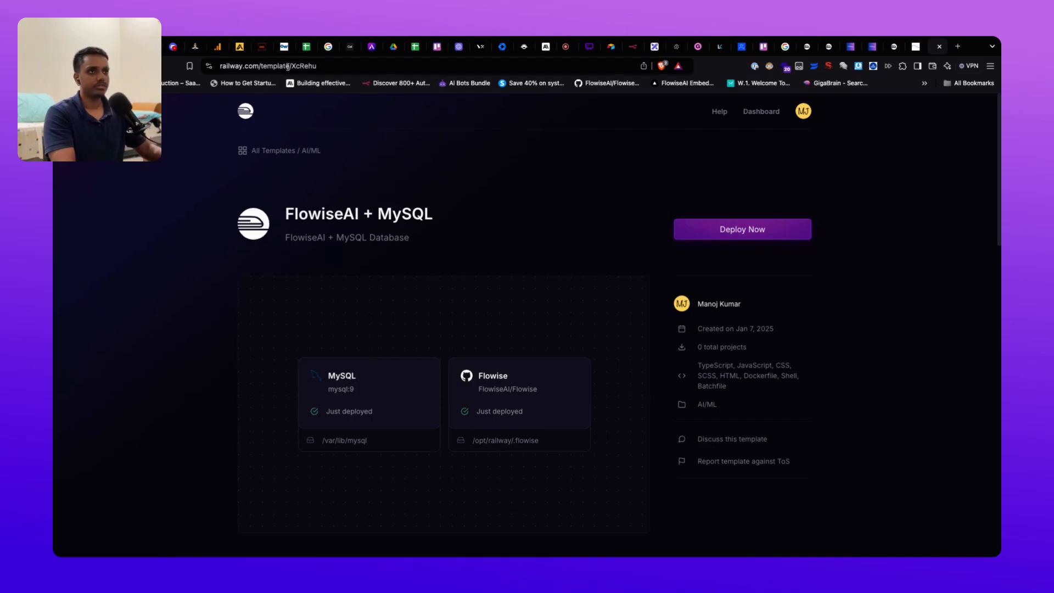
{"action": "scroll", "coordinate": [494, 236], "scroll_direction": "down", "scroll_amount": 6}
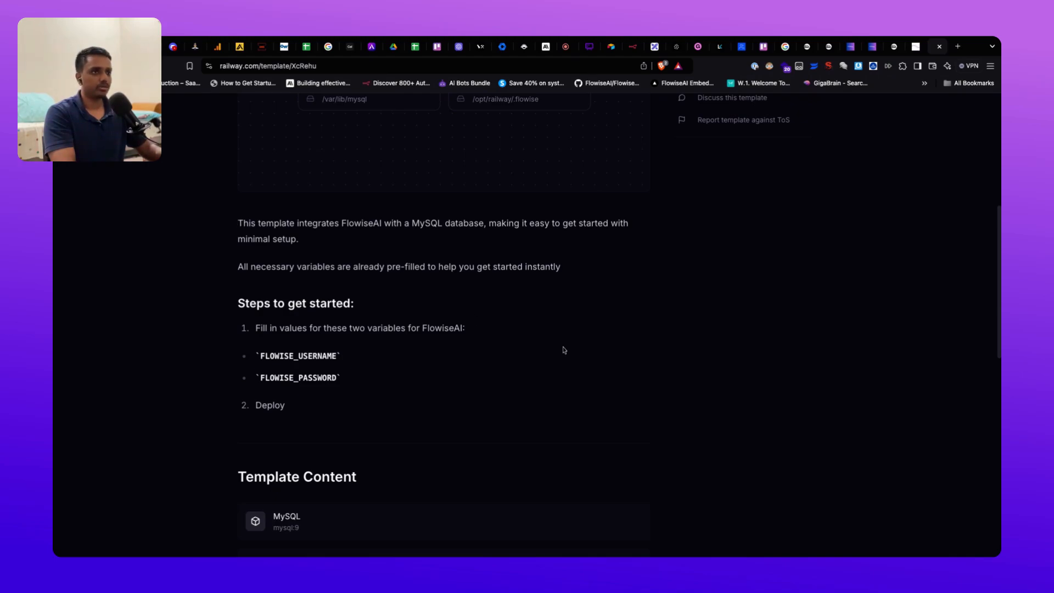
{"action": "scroll", "coordinate": [631, 356], "scroll_direction": "up", "scroll_amount": 2}
{"action": "scroll", "coordinate": [663, 358], "scroll_direction": "up", "scroll_amount": 1}
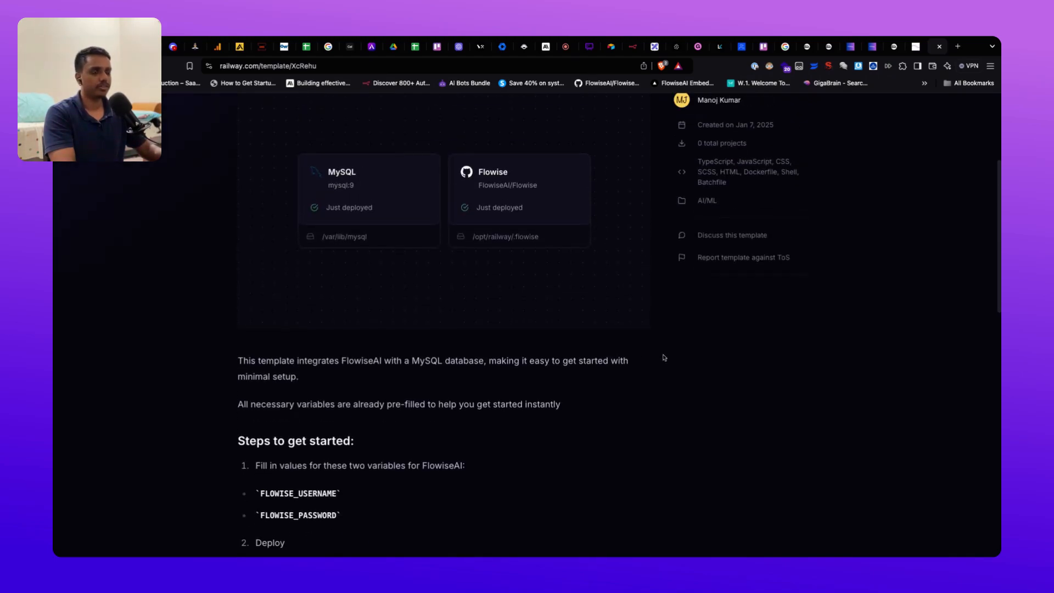
{"action": "scroll", "coordinate": [664, 358], "scroll_direction": "down", "scroll_amount": 2}
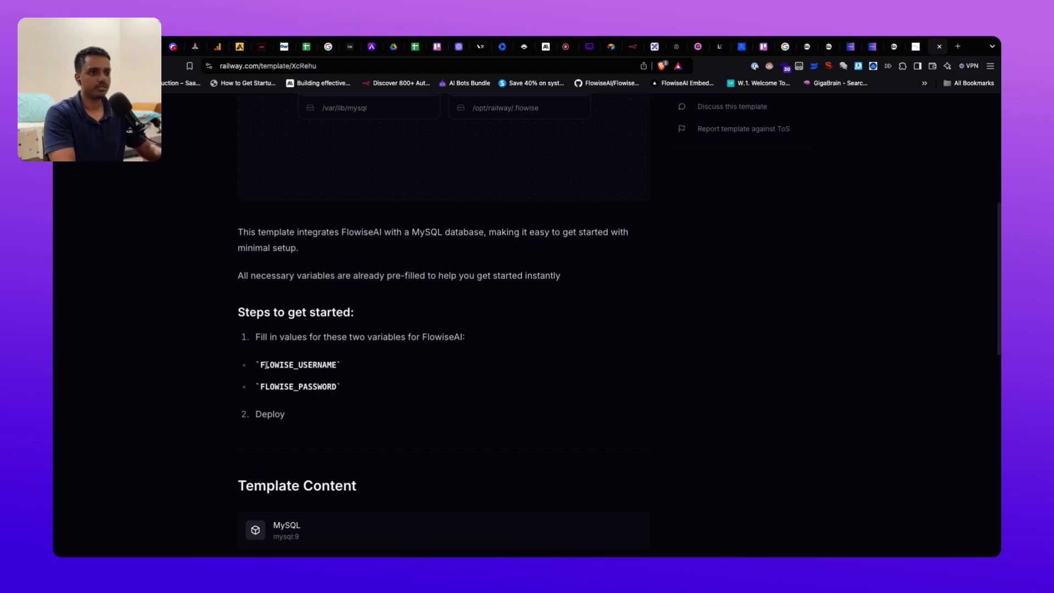
{"action": "double_click", "coordinate": [267, 365]}
{"action": "double_click", "coordinate": [280, 386]}
{"action": "left_click", "coordinate": [463, 383]}
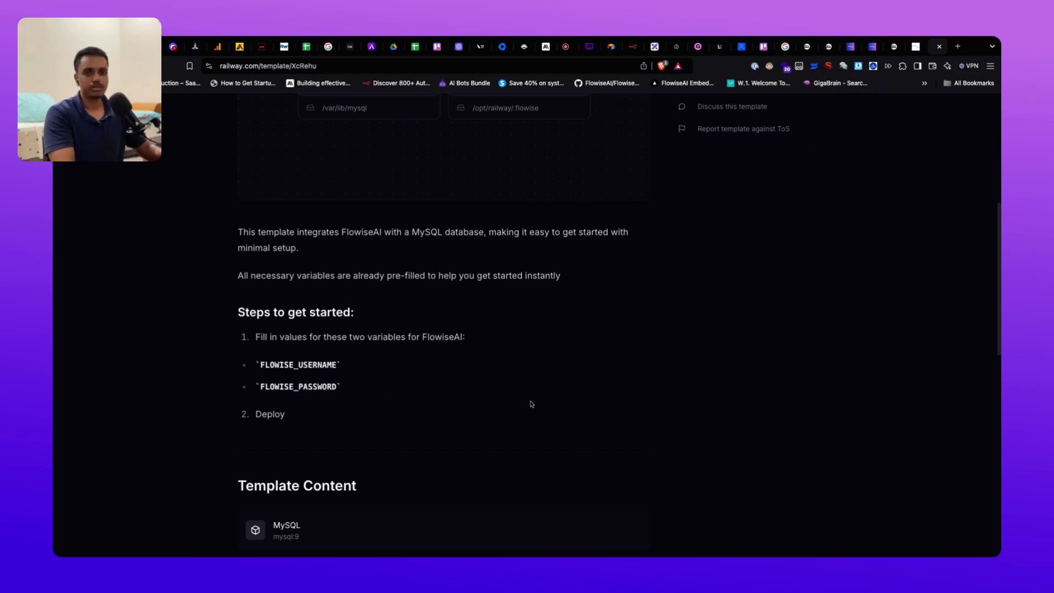
{"action": "scroll", "coordinate": [431, 406], "scroll_direction": "up", "scroll_amount": 1}
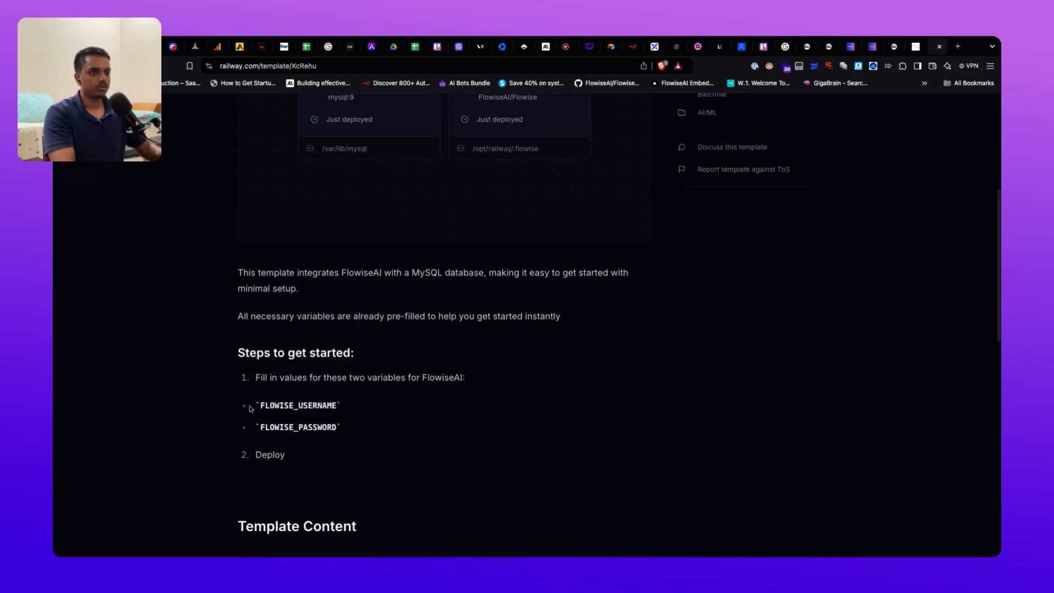
{"action": "double_click", "coordinate": [263, 405]}
{"action": "left_click", "coordinate": [345, 407]}
{"action": "scroll", "coordinate": [652, 417], "scroll_direction": "up", "scroll_amount": 4}
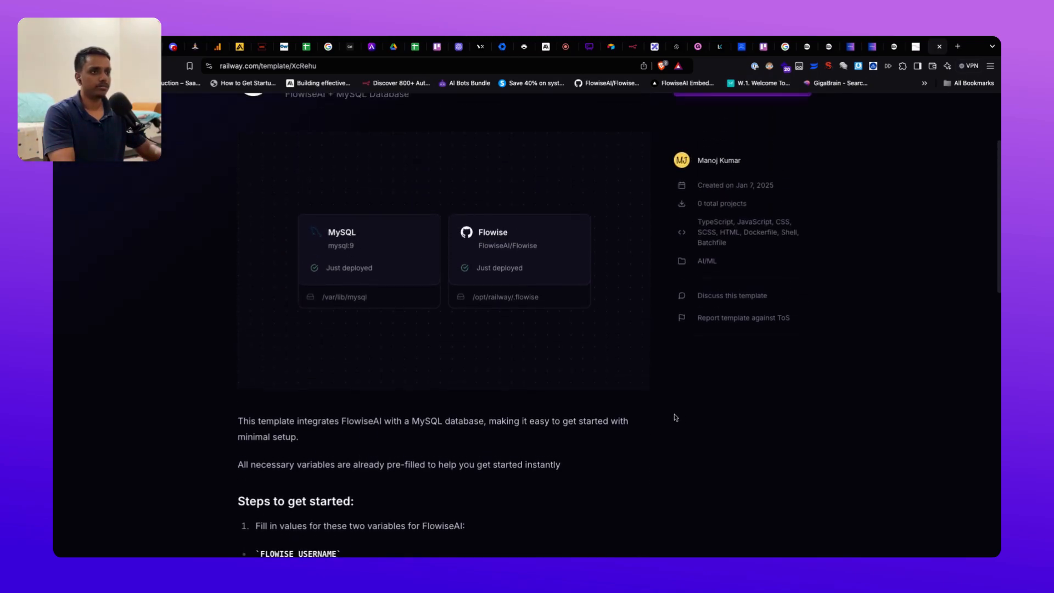
{"action": "scroll", "coordinate": [675, 418], "scroll_direction": "up", "scroll_amount": 4}
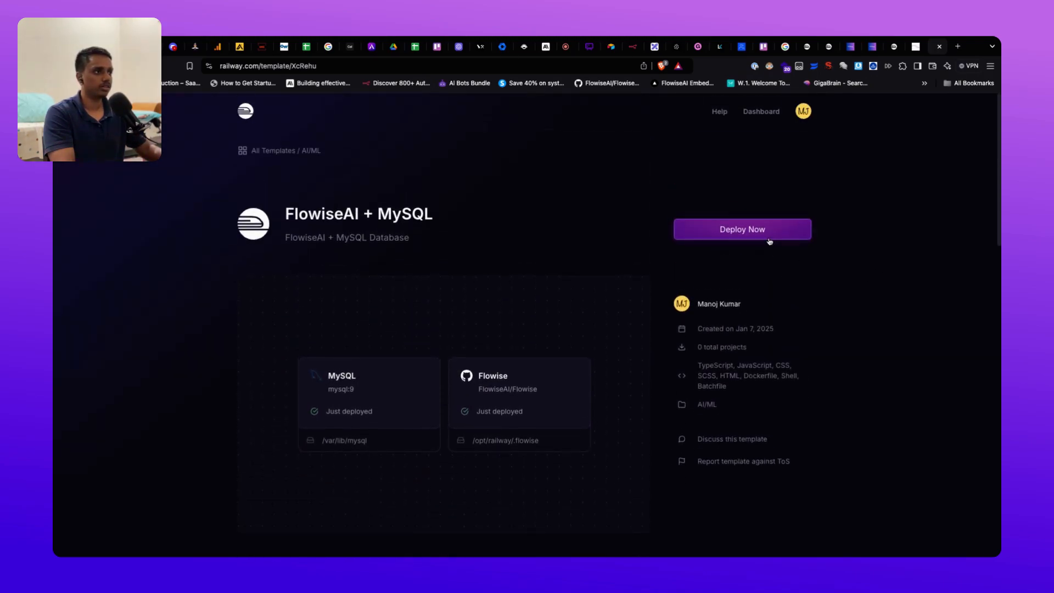
Start deploying the FlowiseAI + MySQL template, noting its two required variables
{"action": "left_click", "coordinate": [770, 241]}
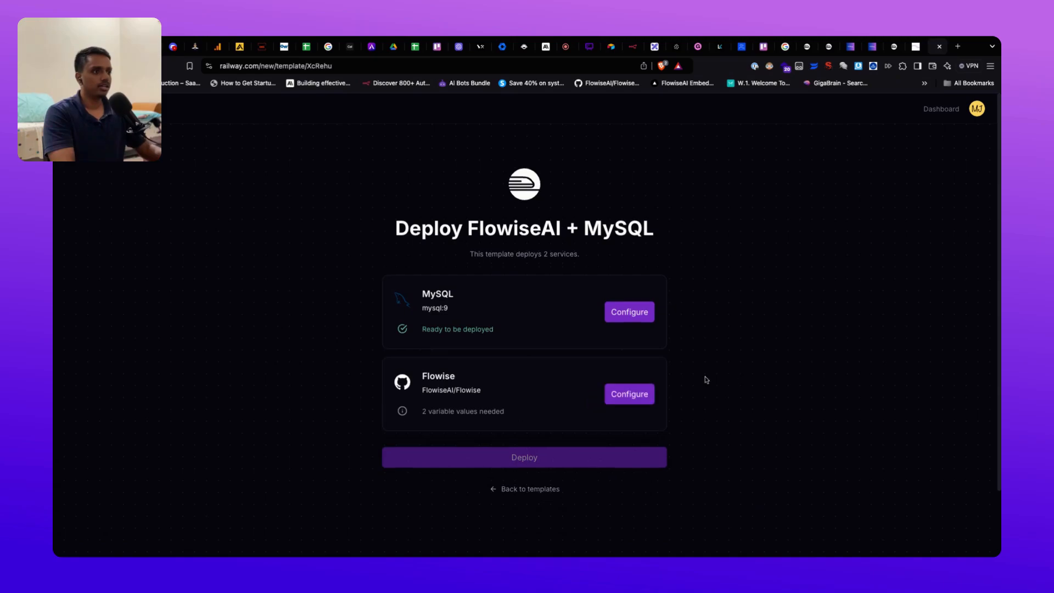
{"action": "scroll", "coordinate": [715, 441], "scroll_direction": "down", "scroll_amount": 1}
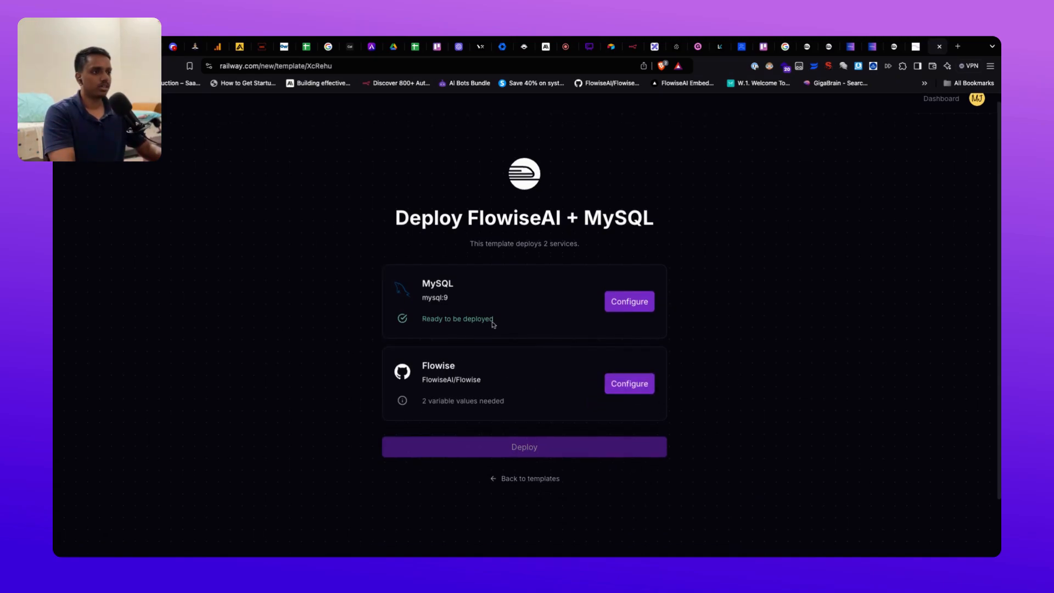
{"action": "left_click_drag", "start_coordinate": [423, 405], "coordinate": [519, 406]}
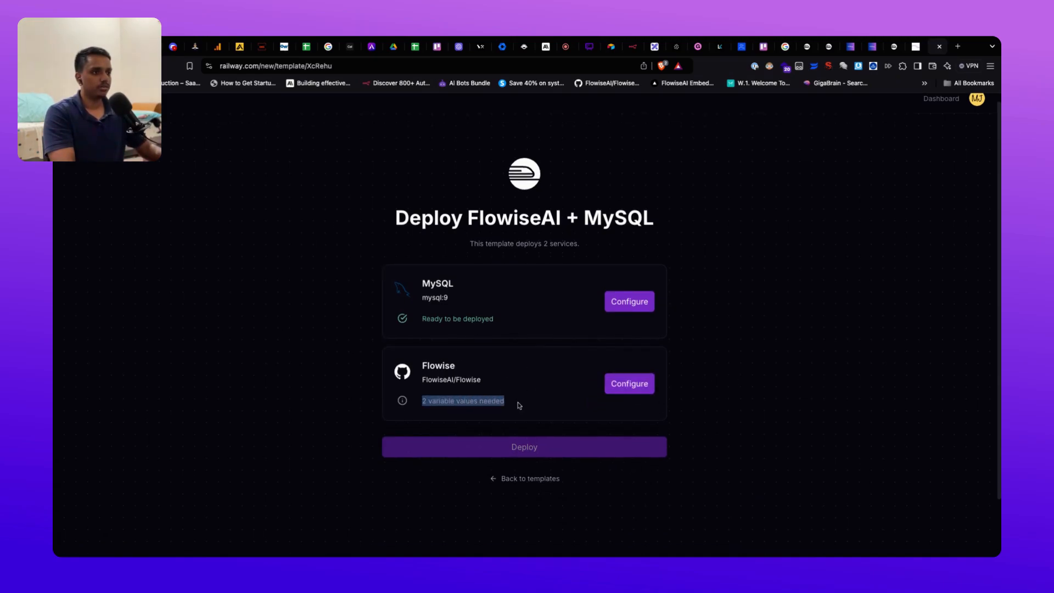
{"action": "left_click", "coordinate": [548, 406]}
Fill in Flowise's FLOWISE_PASSWORD and FLOWISE_USERNAME variables and save the config
{"action": "left_click", "coordinate": [626, 386]}
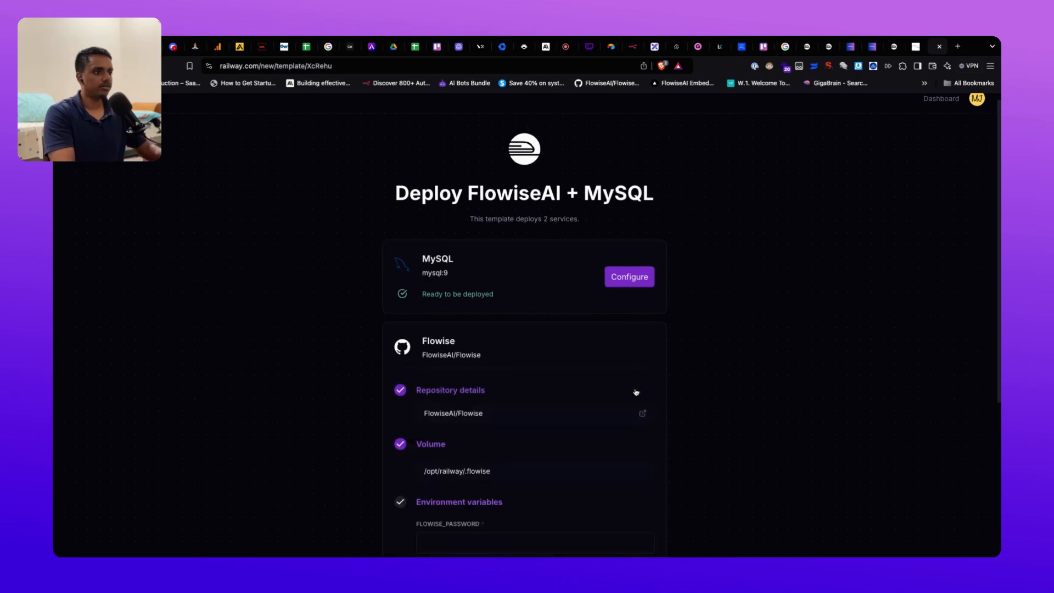
{"action": "scroll", "coordinate": [560, 455], "scroll_direction": "down", "scroll_amount": 5}
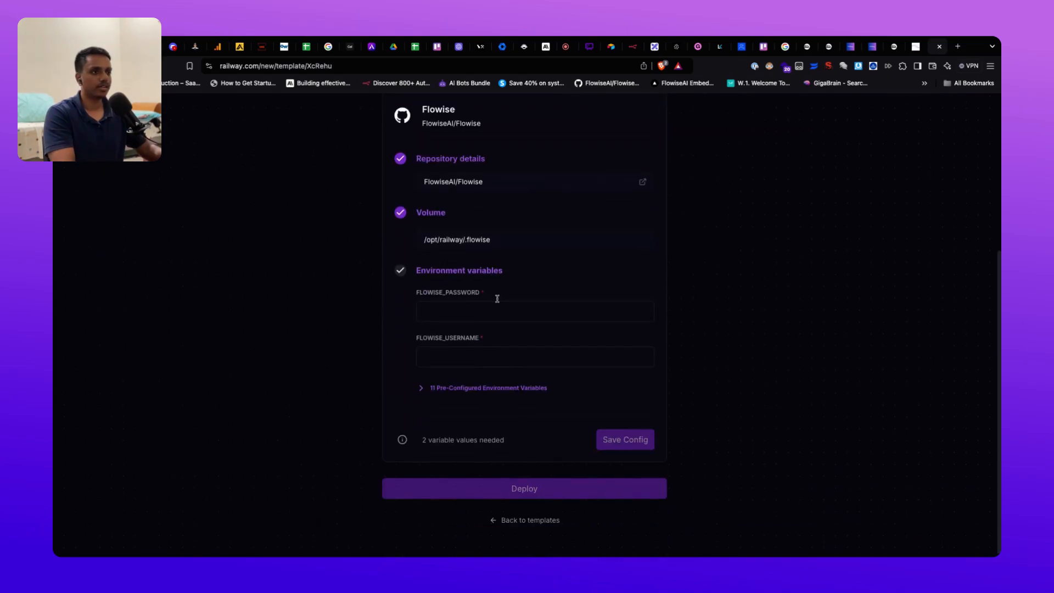
{"action": "left_click", "coordinate": [460, 318]}
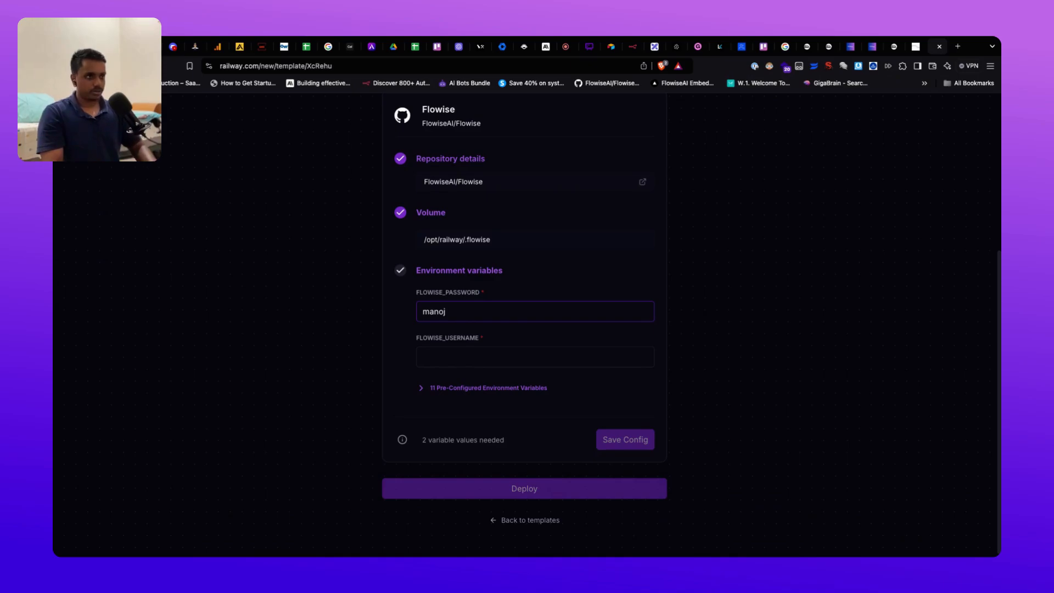
{"action": "key", "text": "Tab"}
{"action": "key", "text": "Tab"}
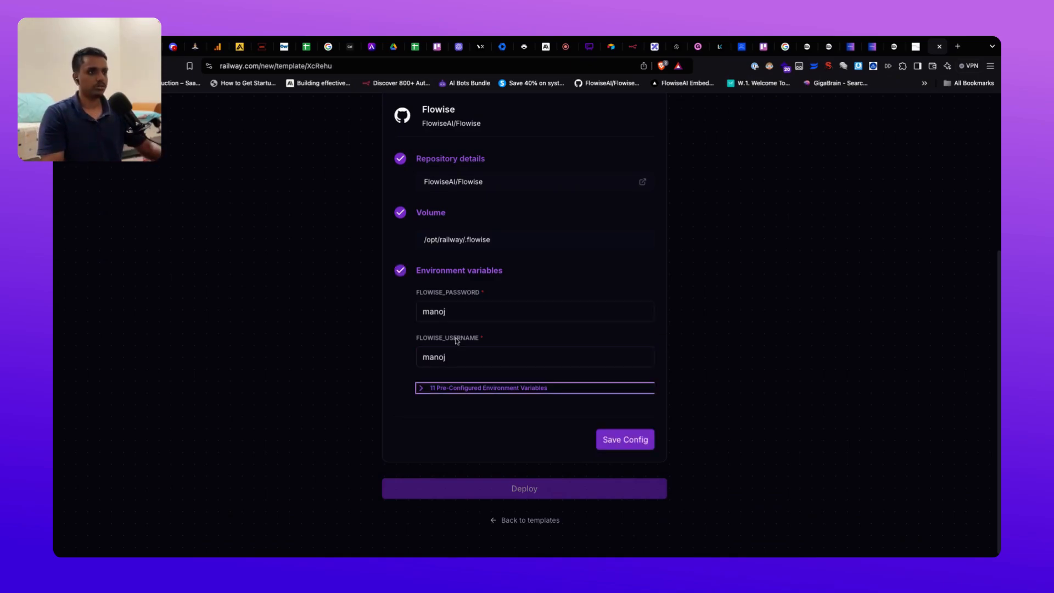
{"action": "left_click", "coordinate": [462, 416]}
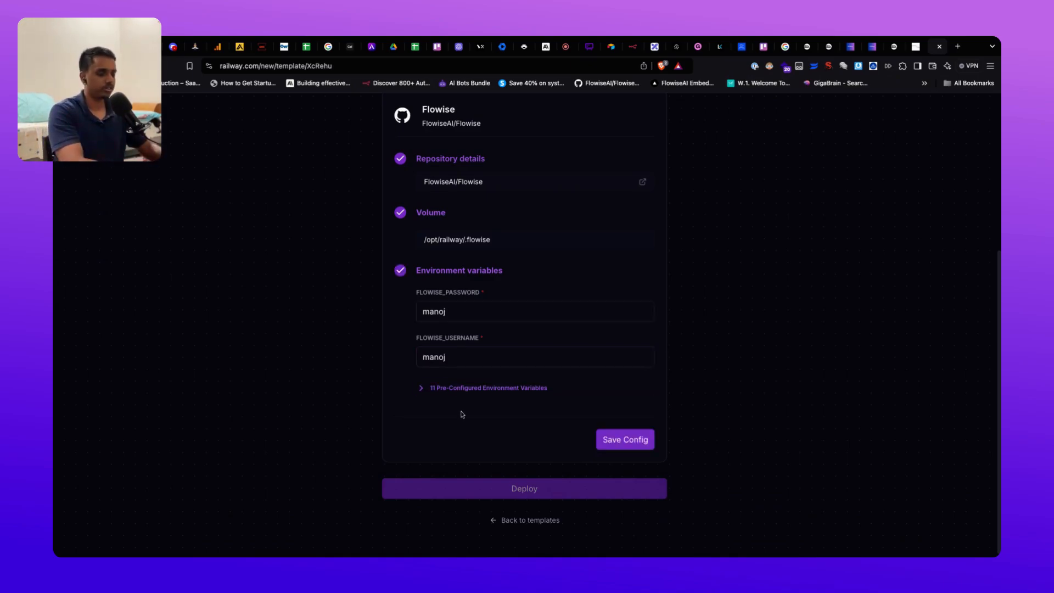
{"action": "left_click", "coordinate": [474, 357]}
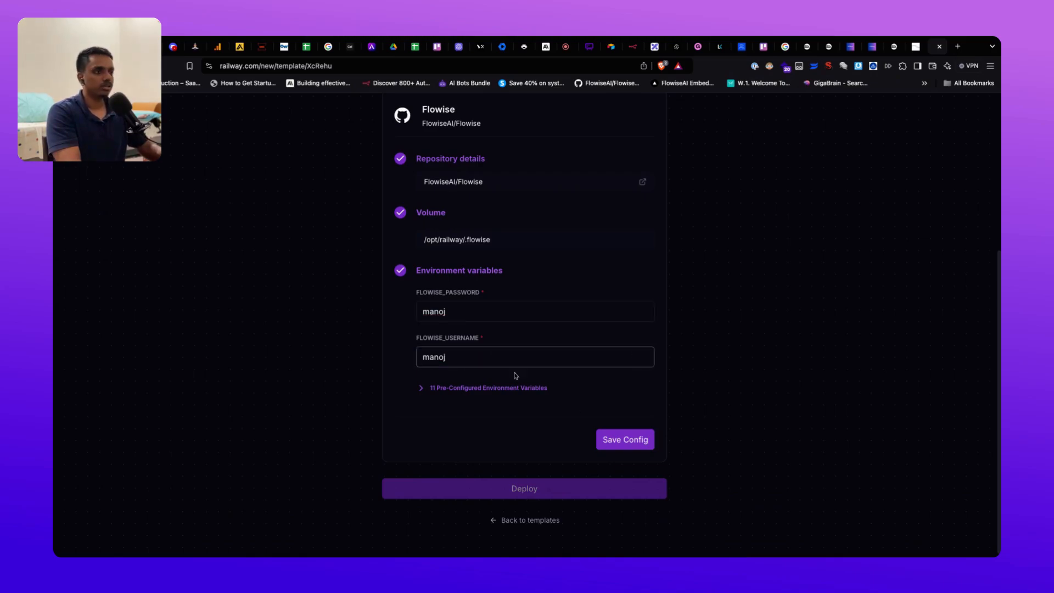
{"action": "left_click", "coordinate": [626, 439]}
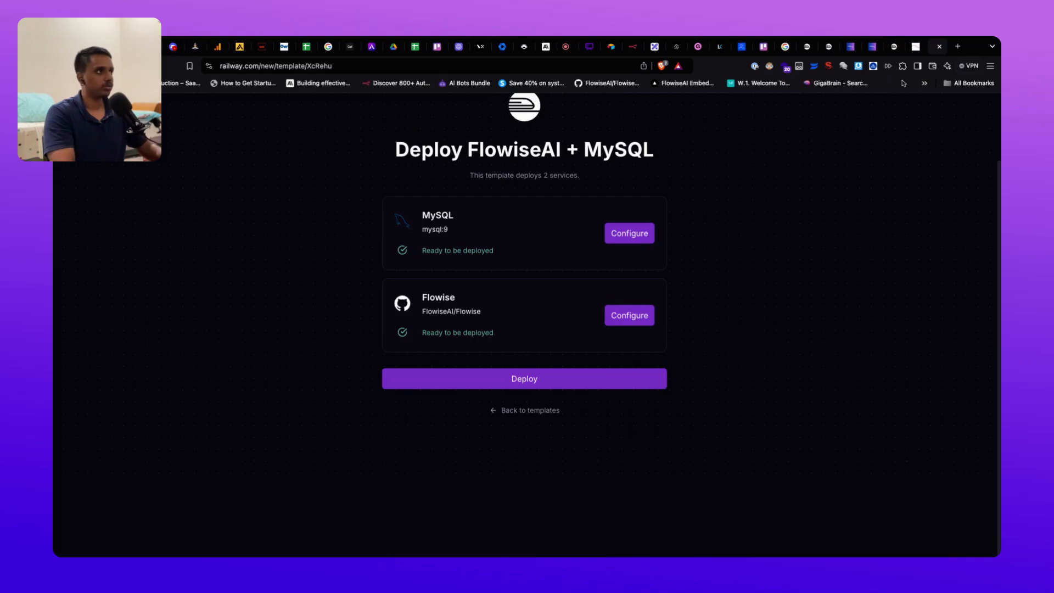
{"action": "left_click", "coordinate": [895, 47]}
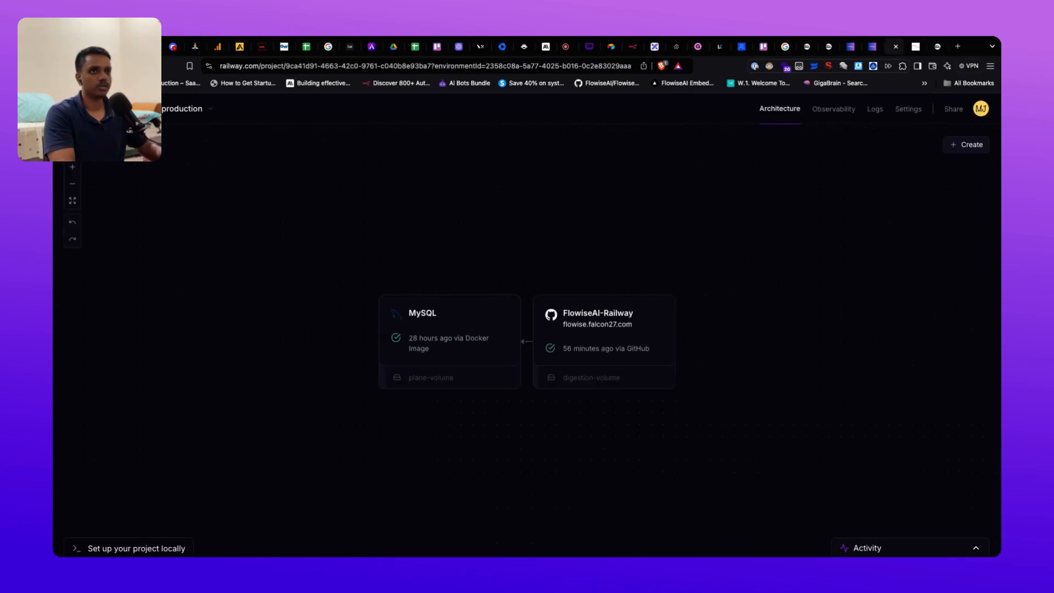
Open the Flowise service's public domain flowise-production-364b.up.railway.app from Settings > Networking
{"action": "left_click", "coordinate": [678, 280]}
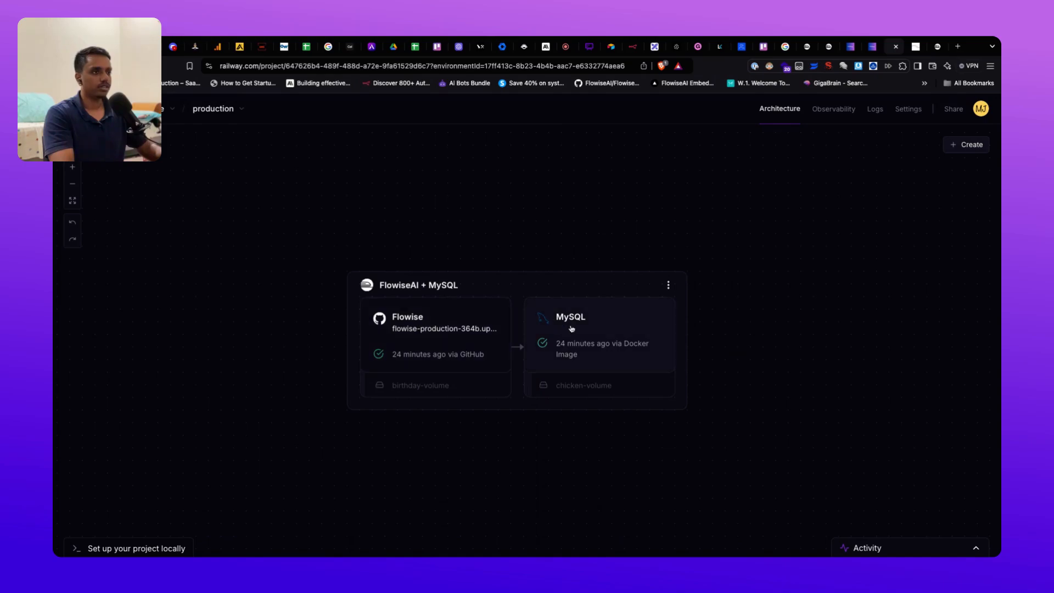
{"action": "left_click", "coordinate": [447, 323]}
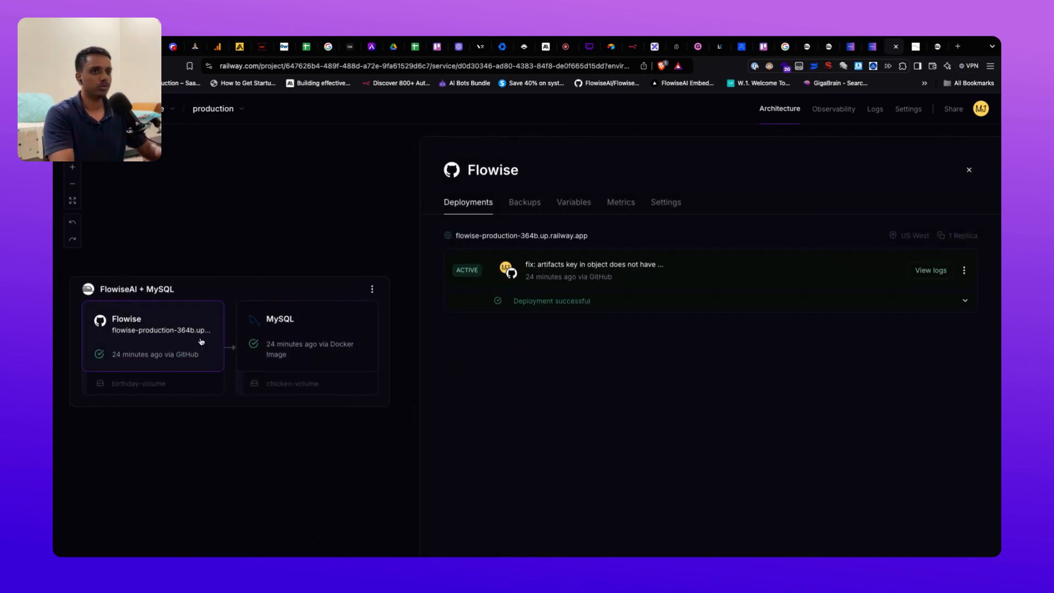
{"action": "left_click", "coordinate": [666, 202]}
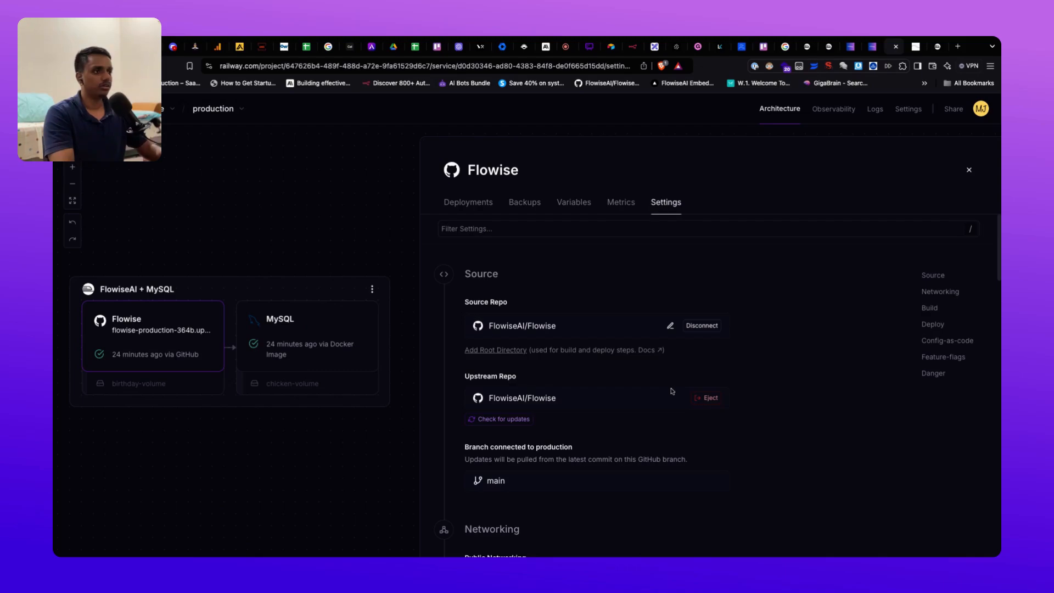
{"action": "scroll", "coordinate": [550, 340], "scroll_direction": "down", "scroll_amount": 5}
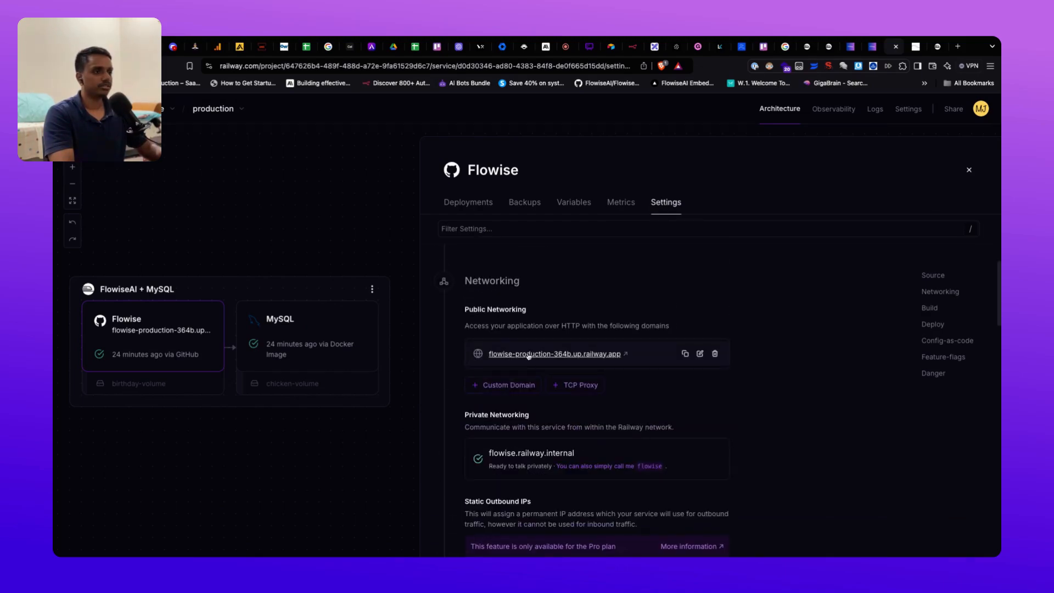
{"action": "left_click", "coordinate": [582, 358]}
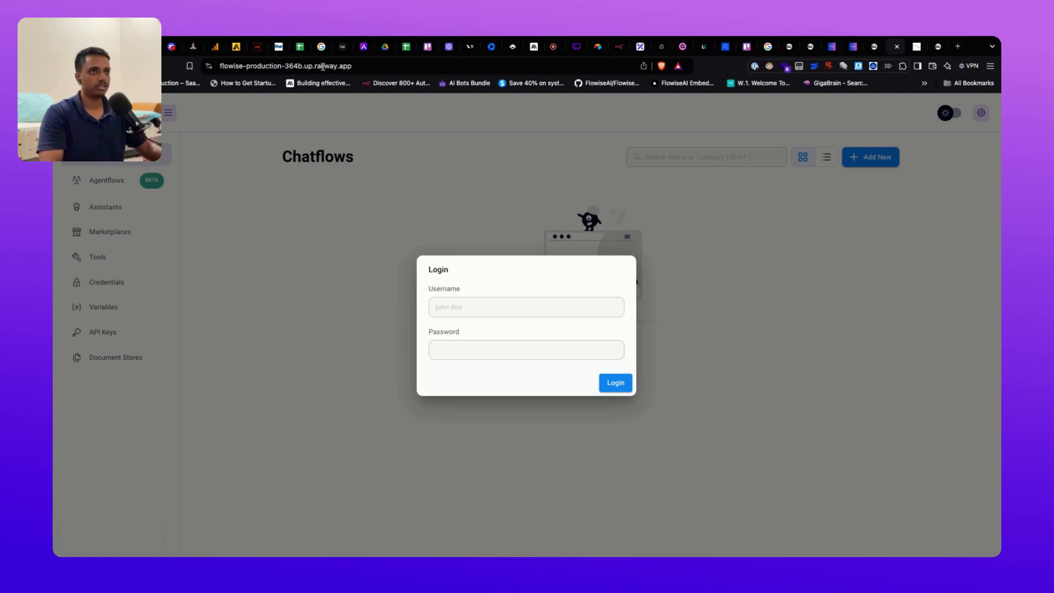
Log in to the new Flowise instance with the configured username and password
{"action": "left_click", "coordinate": [879, 51]}
{"action": "scroll", "coordinate": [530, 384], "scroll_direction": "down", "scroll_amount": 1}
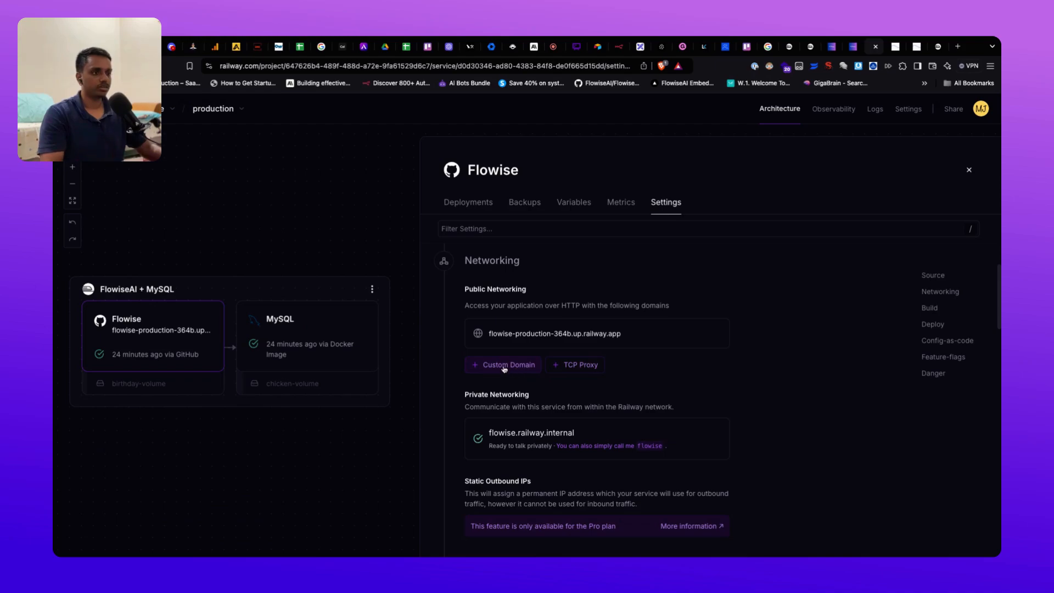
{"action": "left_click", "coordinate": [899, 47]}
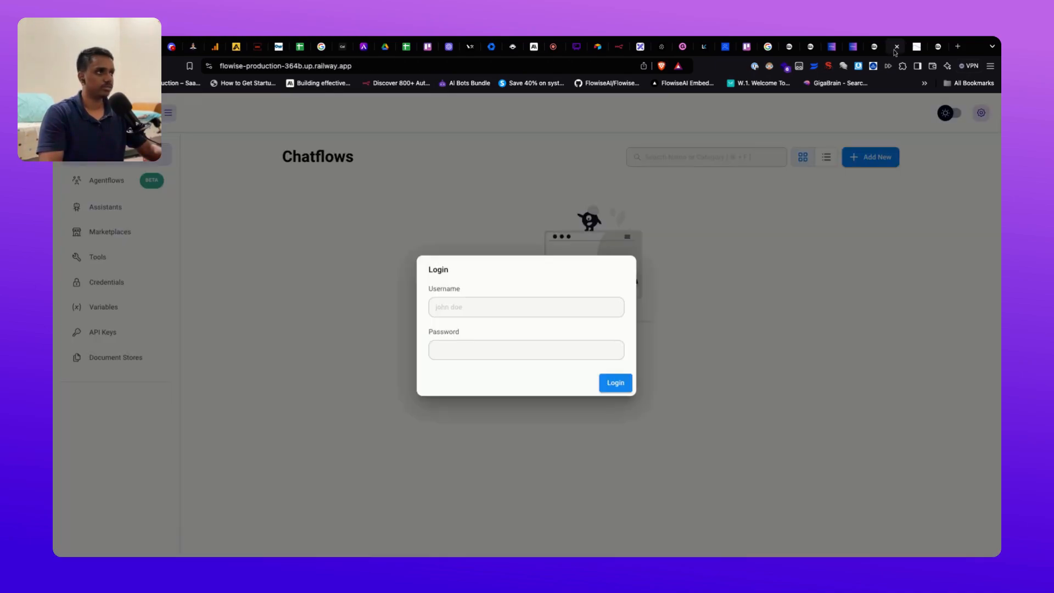
{"action": "left_click", "coordinate": [487, 303]}
{"action": "type", "text": "manoj"}
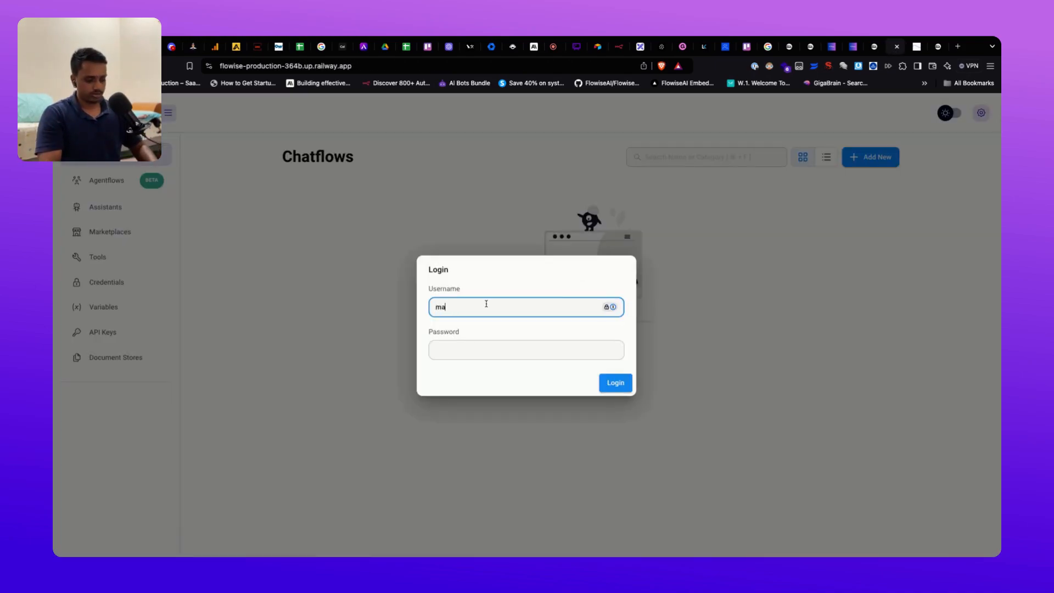
{"action": "key", "text": "Tab"}
{"action": "type", "text": "•••••"}
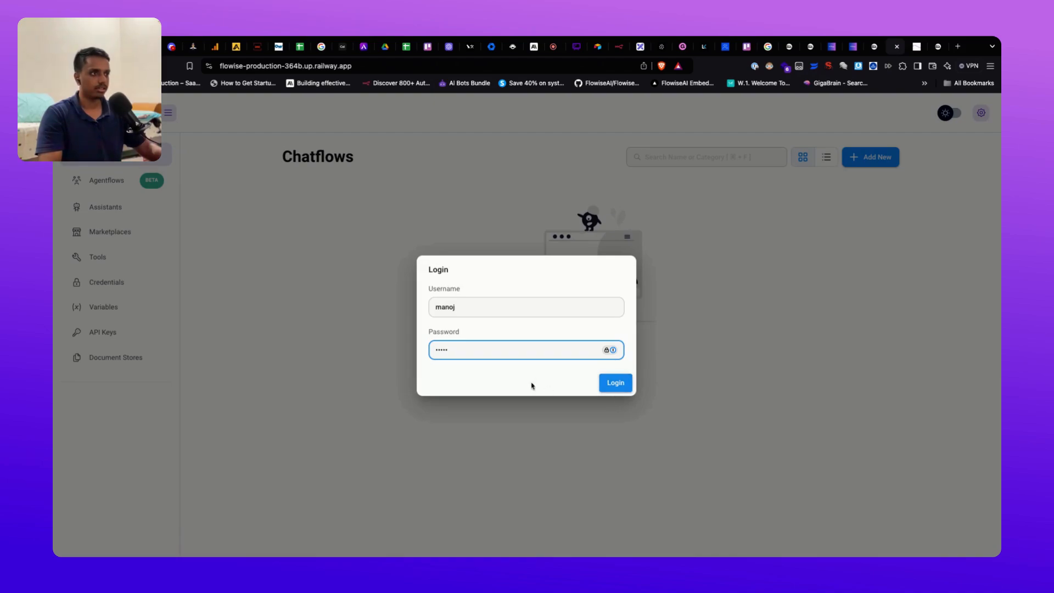
{"action": "left_click", "coordinate": [614, 386]}
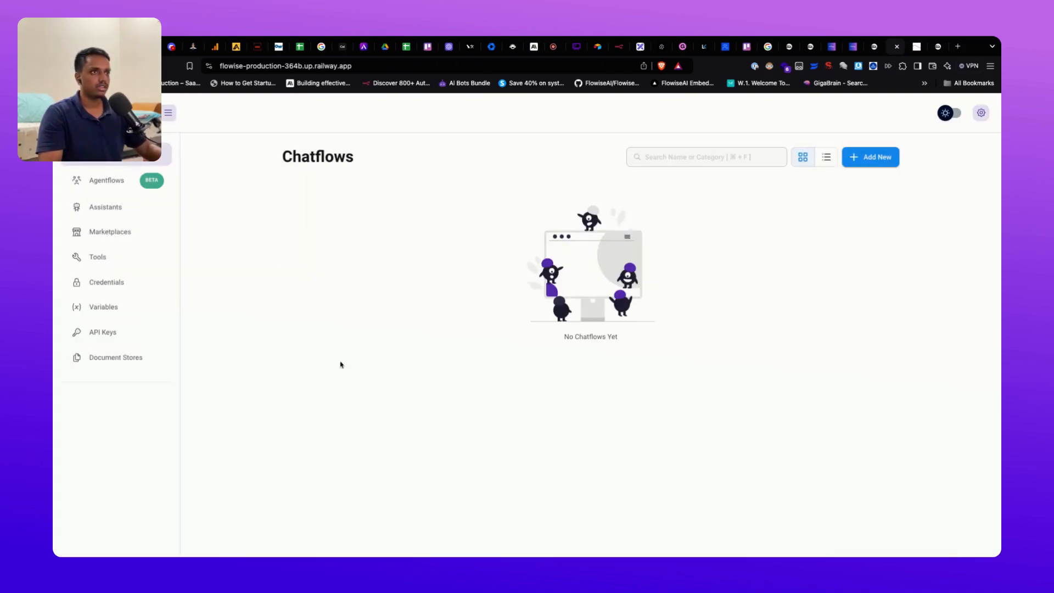
Check the Chatflows and Agentflows pages, ending on the empty Agentflows page
{"action": "left_click", "coordinate": [130, 189]}
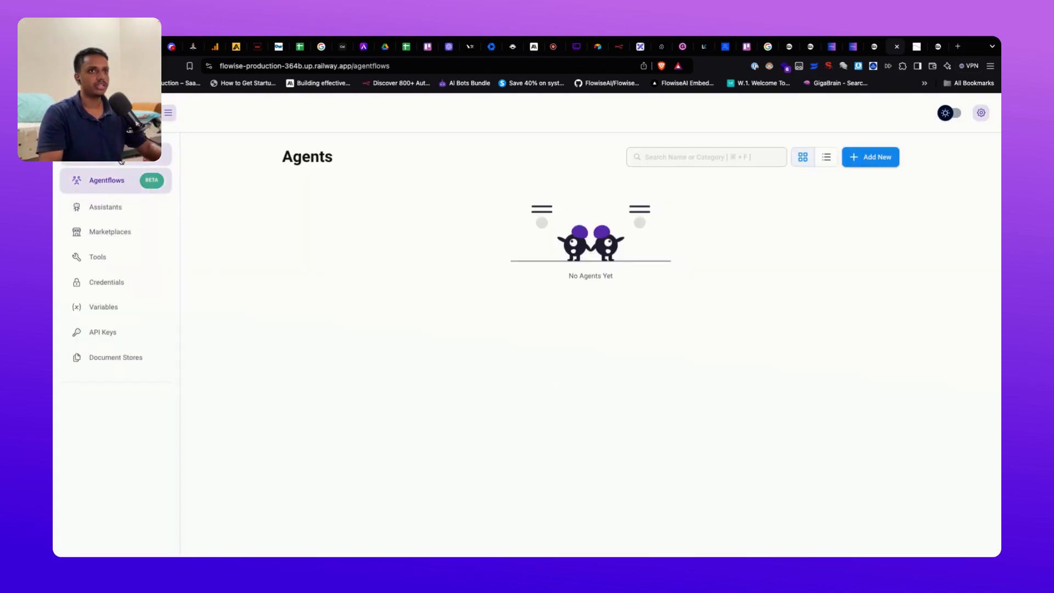
{"action": "left_click", "coordinate": [122, 156]}
{"action": "left_click", "coordinate": [116, 183]}
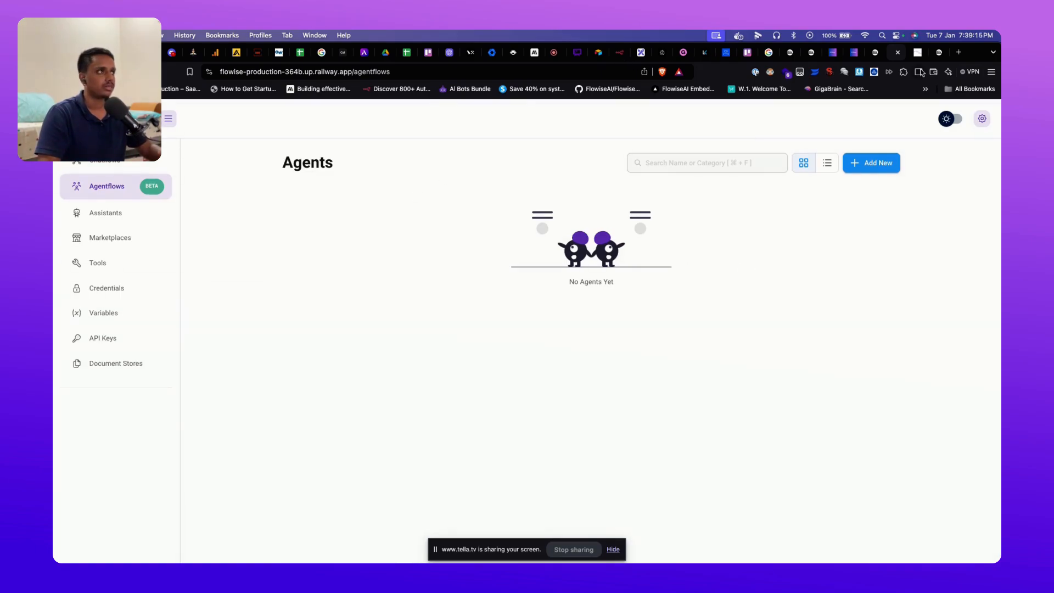
Find the MySQL public proxy roundhouse.proxy.rlwy.net:46478 under Networking, then switch to Sequel Ace
{"action": "left_click", "coordinate": [936, 53]}
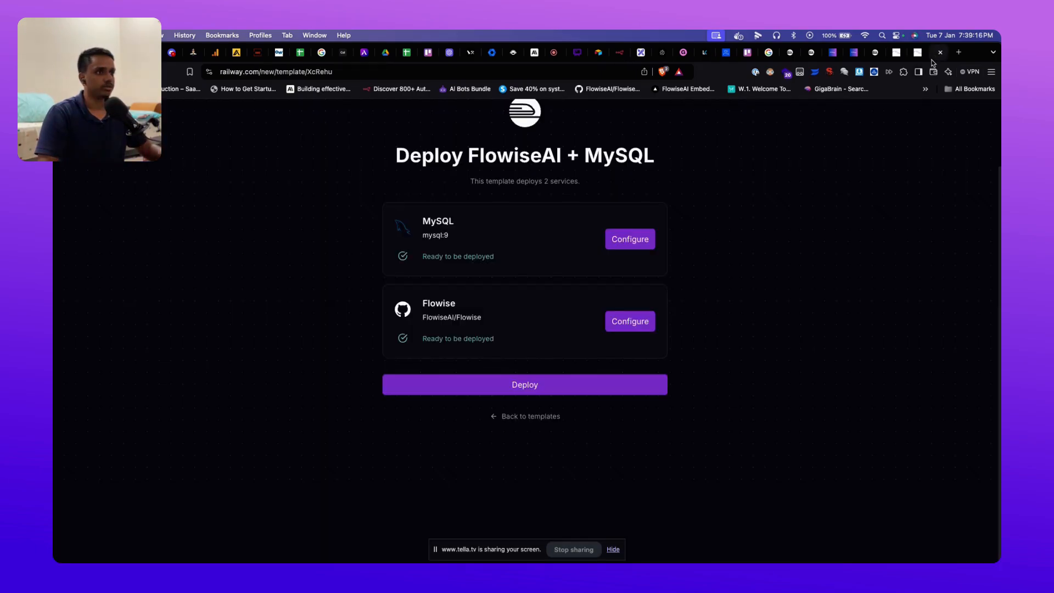
{"action": "left_click", "coordinate": [876, 55]}
{"action": "left_click", "coordinate": [970, 176]}
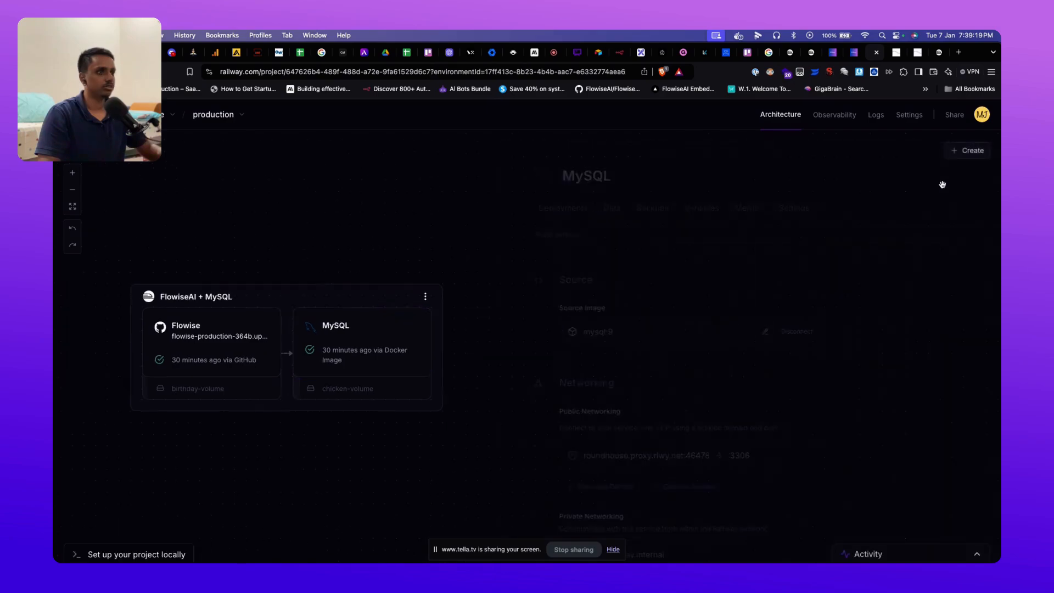
{"action": "left_click", "coordinate": [604, 336]}
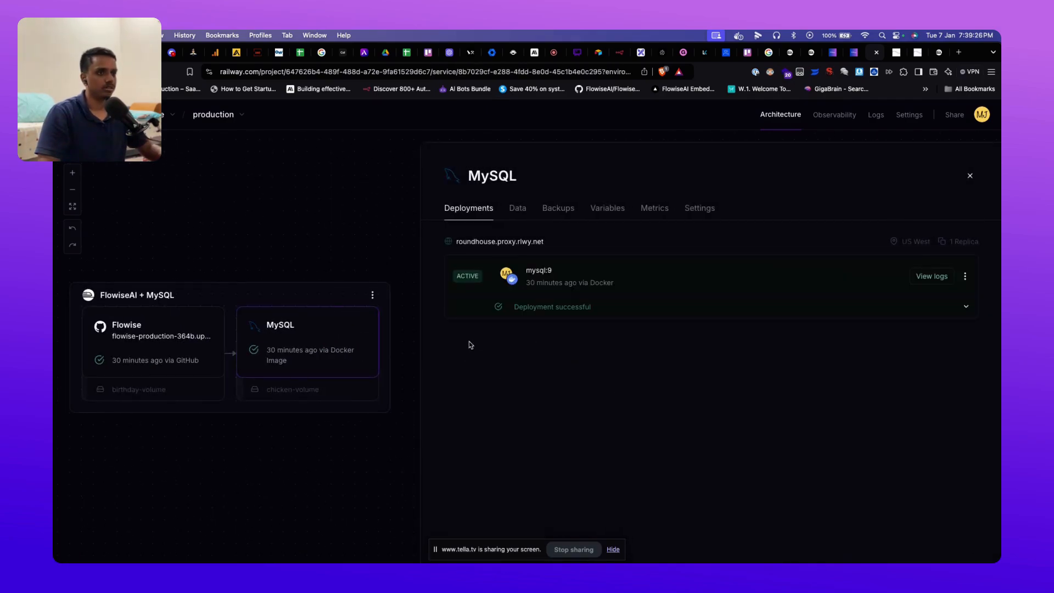
{"action": "left_click", "coordinate": [688, 214]}
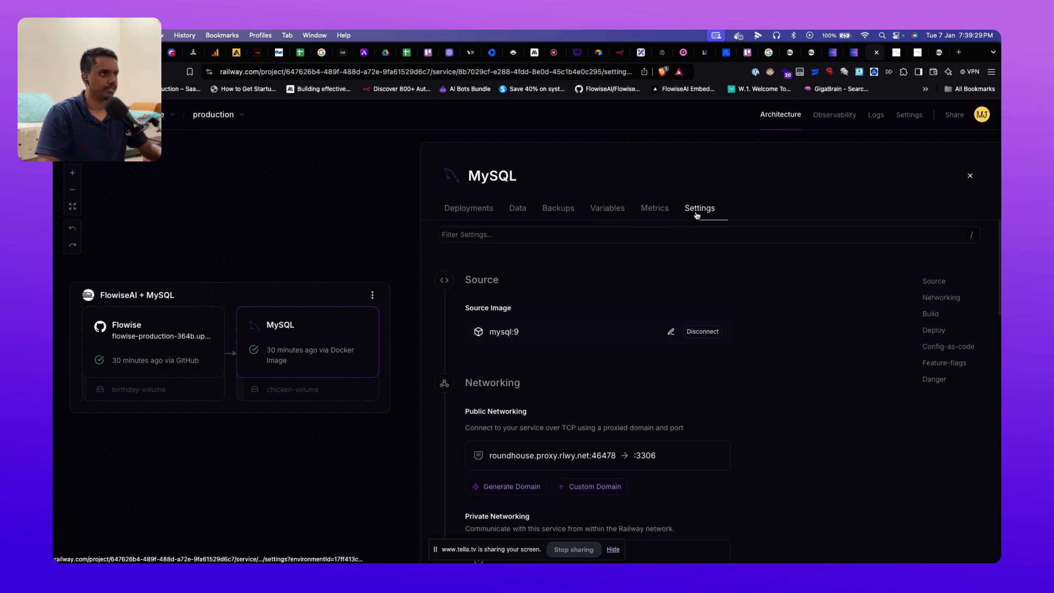
{"action": "scroll", "coordinate": [586, 381], "scroll_direction": "down", "scroll_amount": 2}
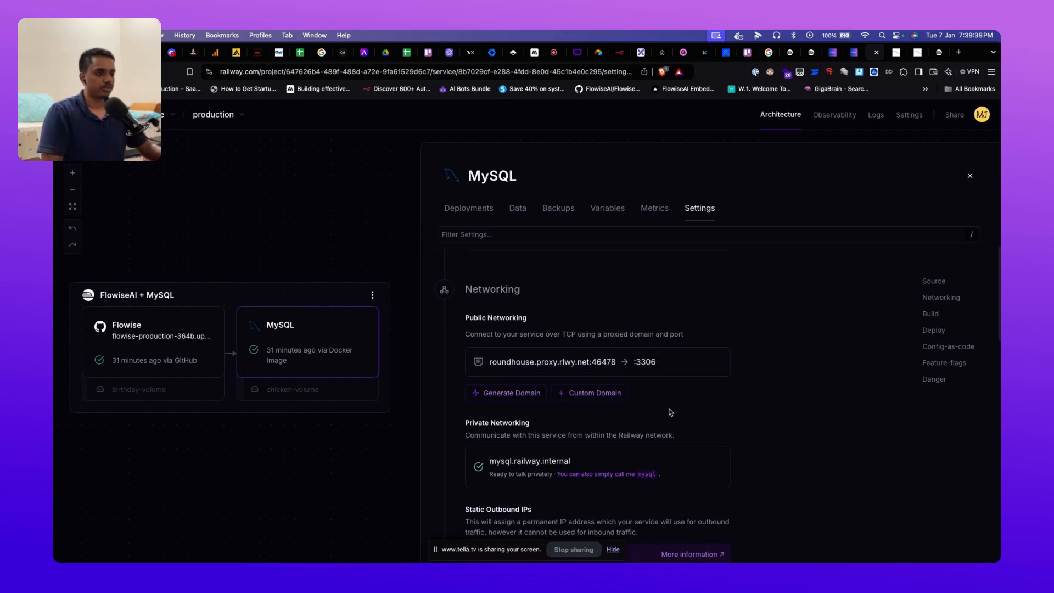
{"action": "key", "text": "super+Tab"}
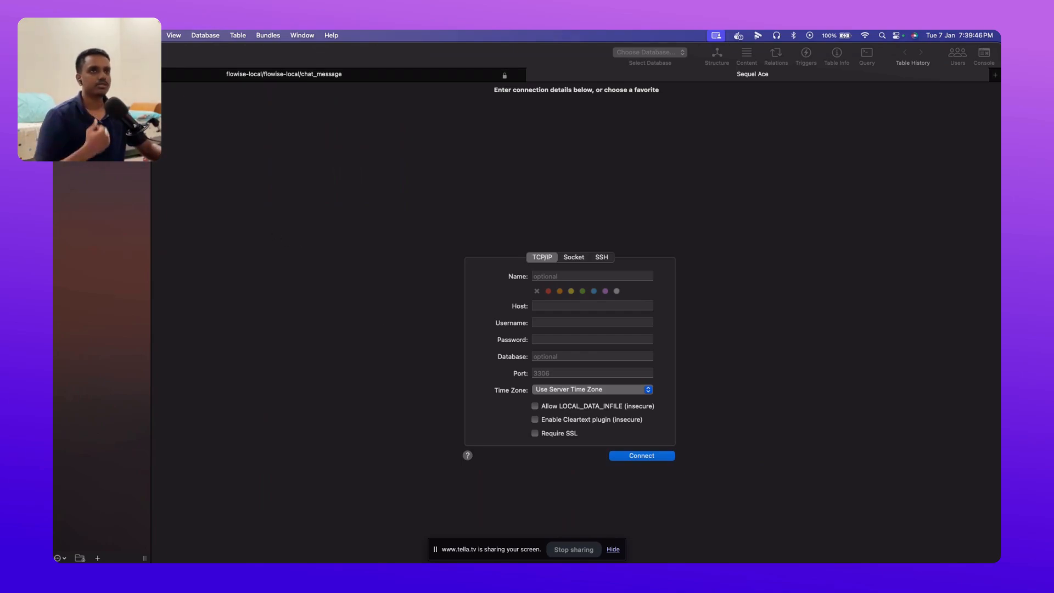
Create a new Sequel Ace favorite with host roundhouse.proxy.rlwy.net copied from Railway
{"action": "left_click", "coordinate": [99, 558]}
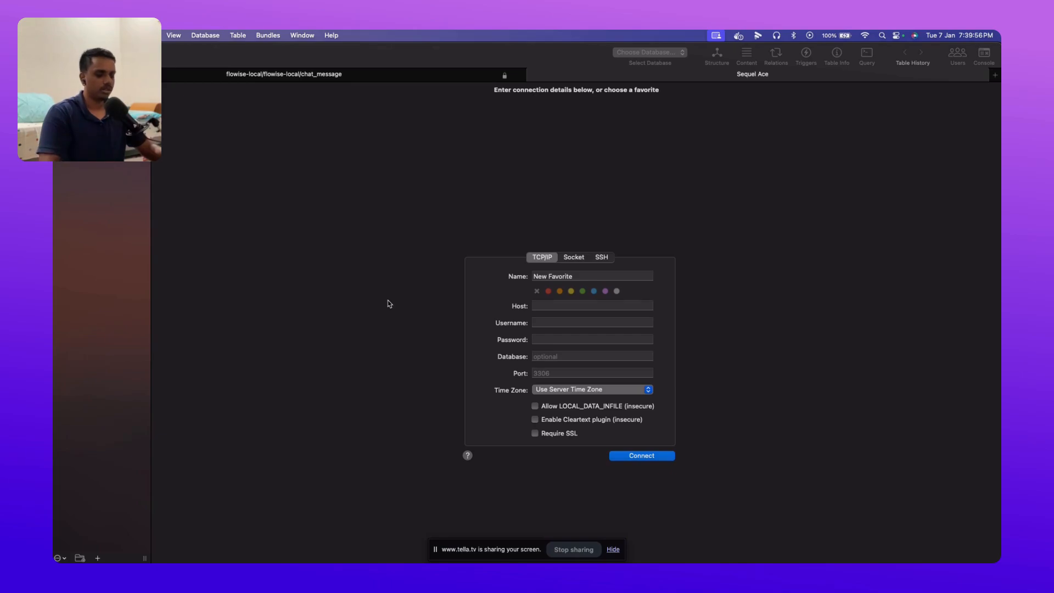
{"action": "key", "text": "ctrl+Left"}
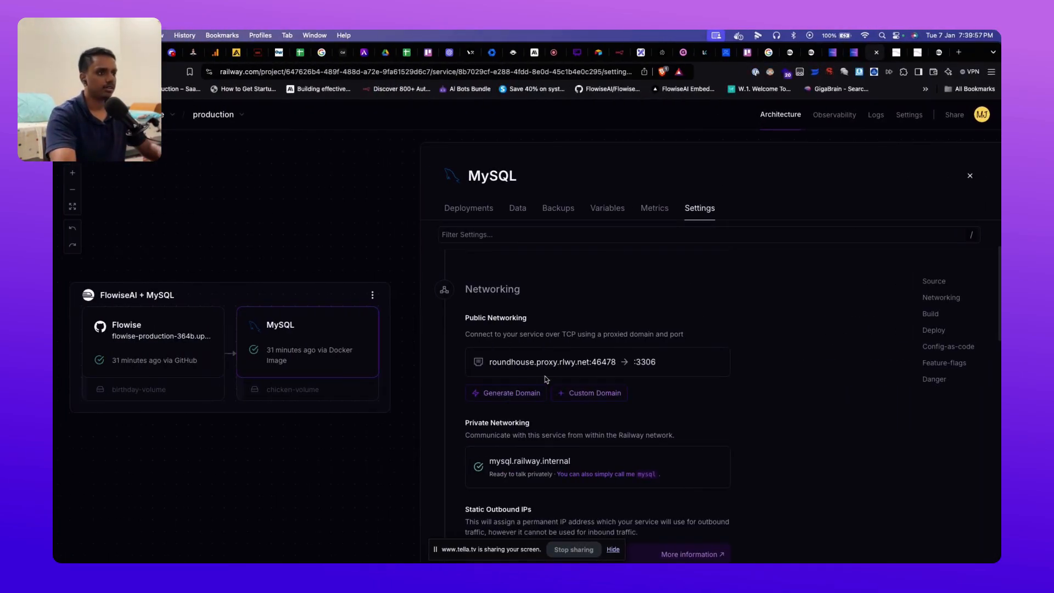
{"action": "left_click_drag", "start_coordinate": [589, 362], "coordinate": [486, 363]}
{"action": "key", "text": "super+c"}
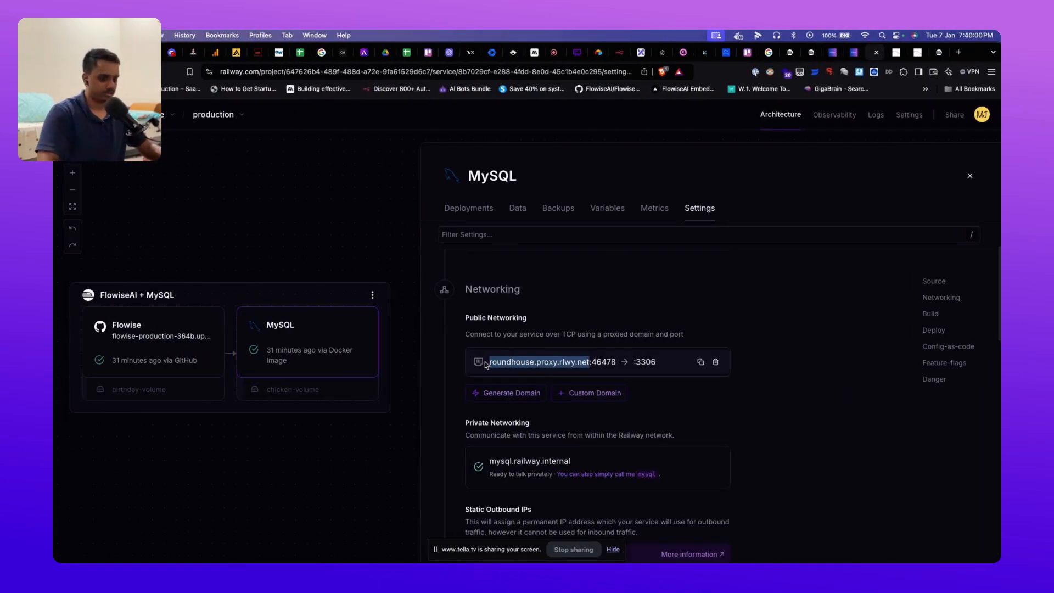
{"action": "key", "text": "ctrl+Right"}
{"action": "left_click", "coordinate": [545, 309]}
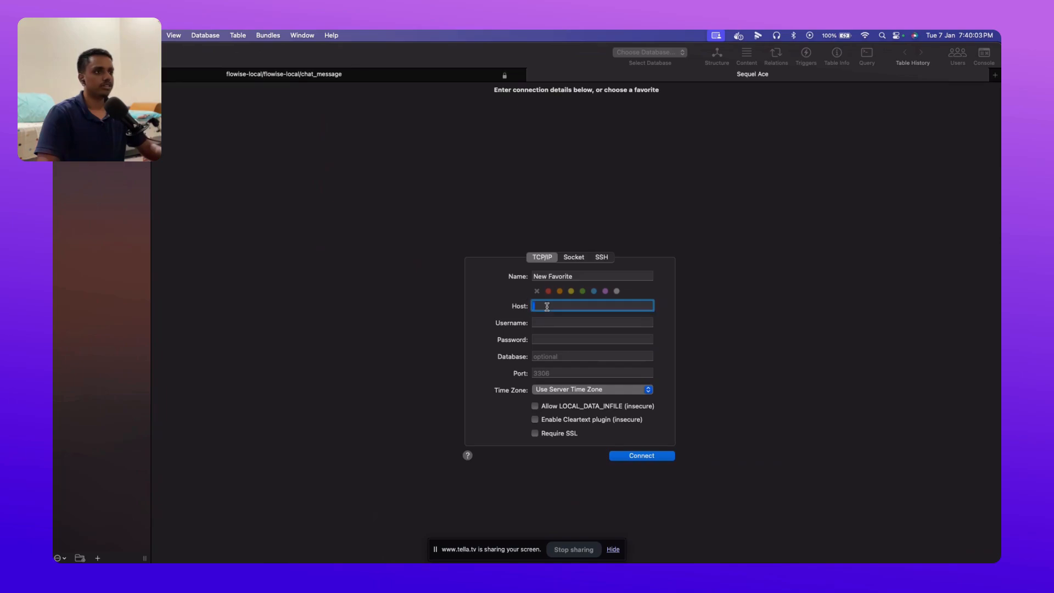
{"action": "key", "text": "super+v"}
Enter root as the username and bring up Railway's MySQL variables for the password
{"action": "left_click", "coordinate": [558, 324]}
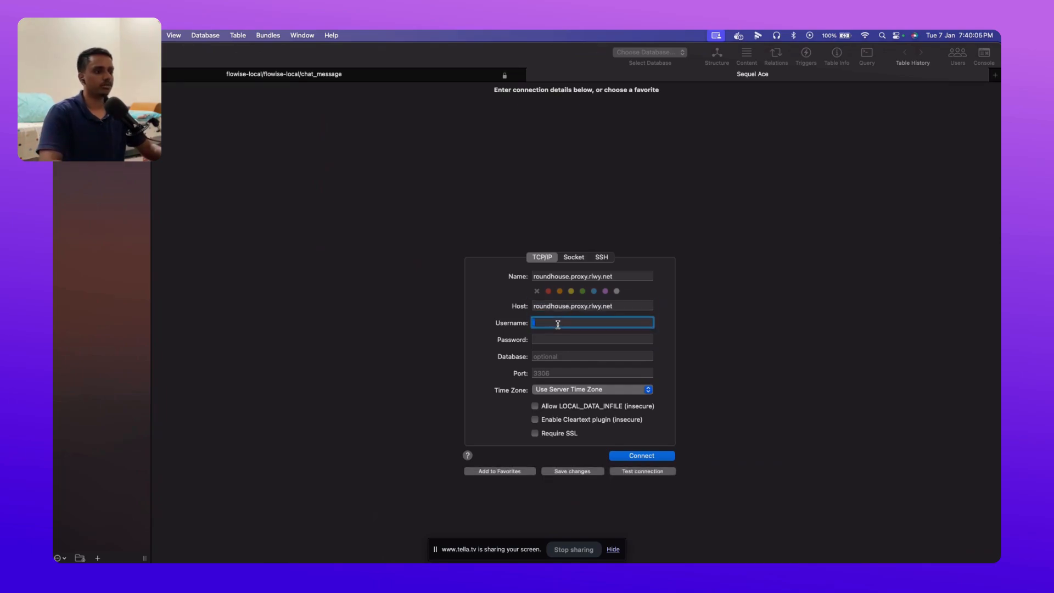
{"action": "type", "text": "root"}
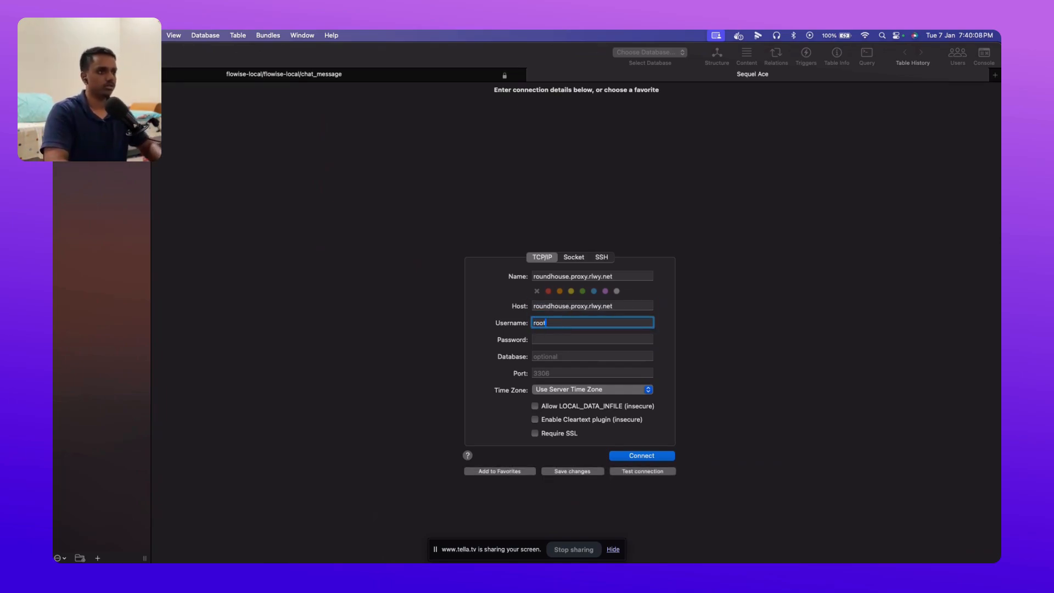
{"action": "left_click", "coordinate": [575, 337]}
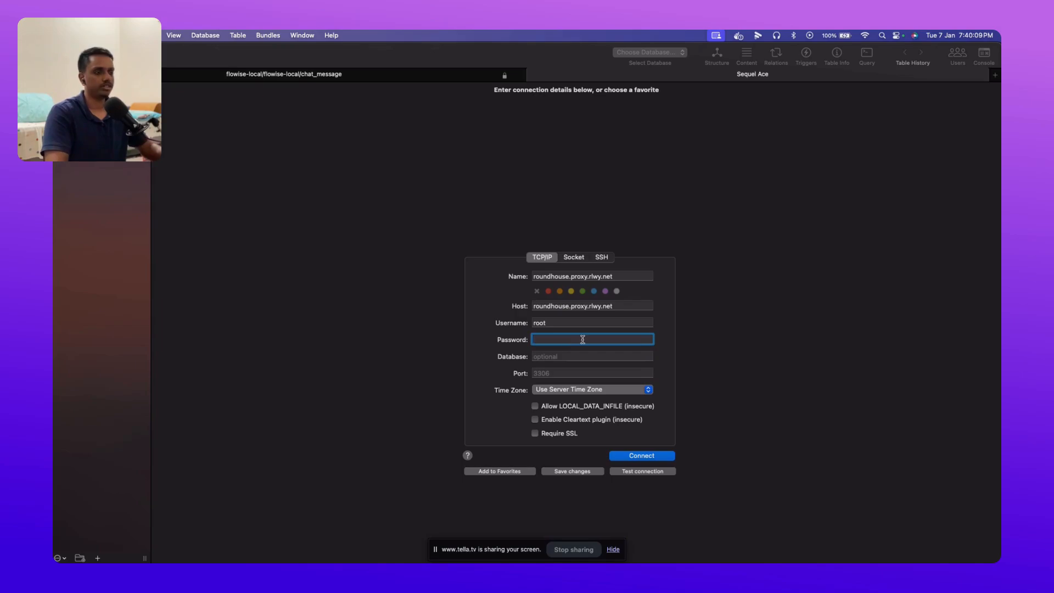
{"action": "key", "text": "super+Tab"}
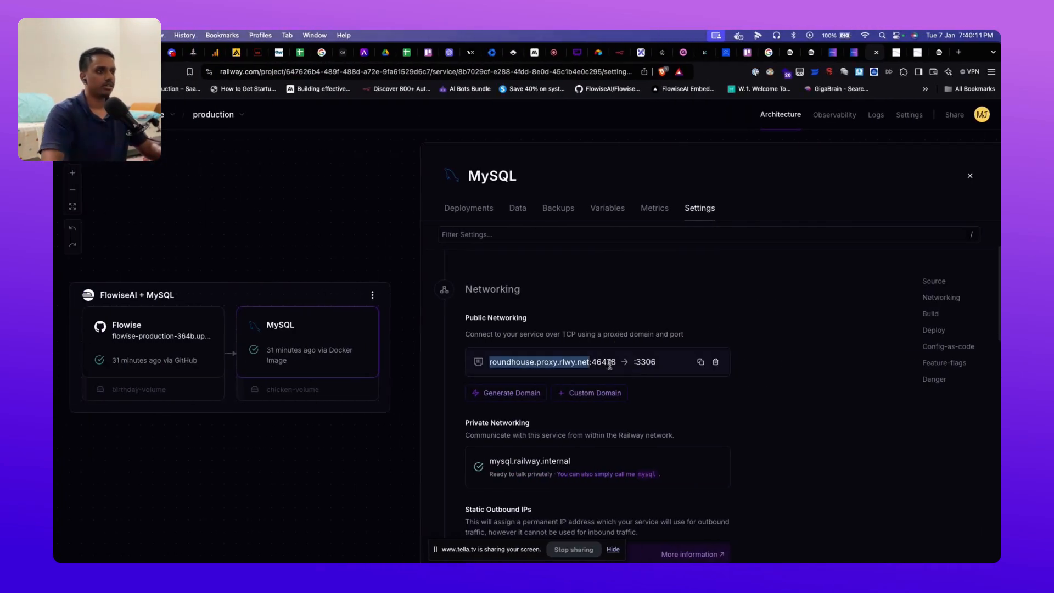
{"action": "left_click", "coordinate": [605, 208]}
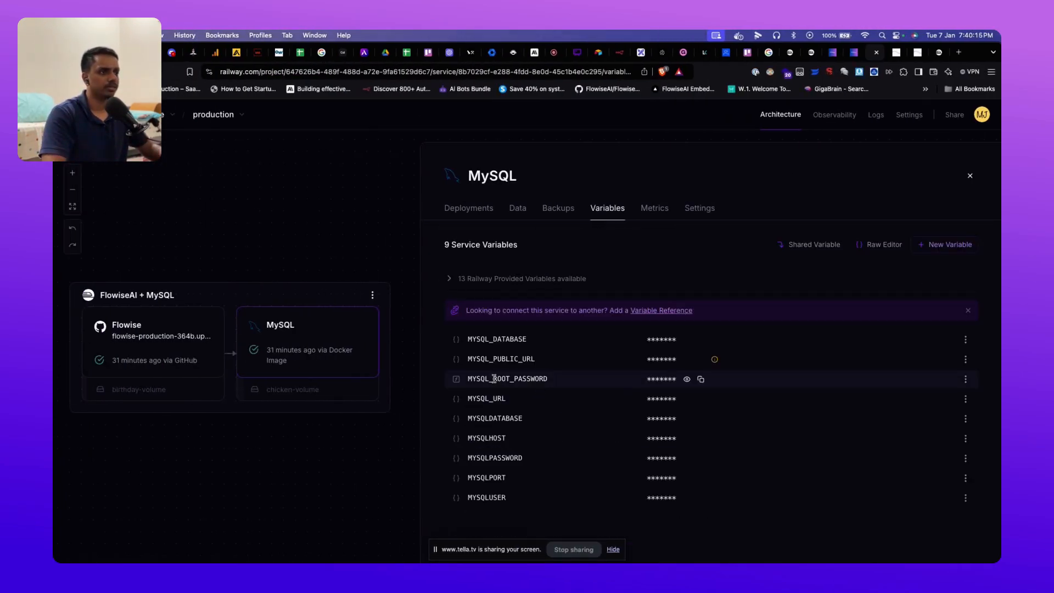
Paste the MYSQL_ROOT_PASSWORD value into the connection's Password field
{"action": "left_click", "coordinate": [701, 379]}
{"action": "key", "text": "super+Tab"}
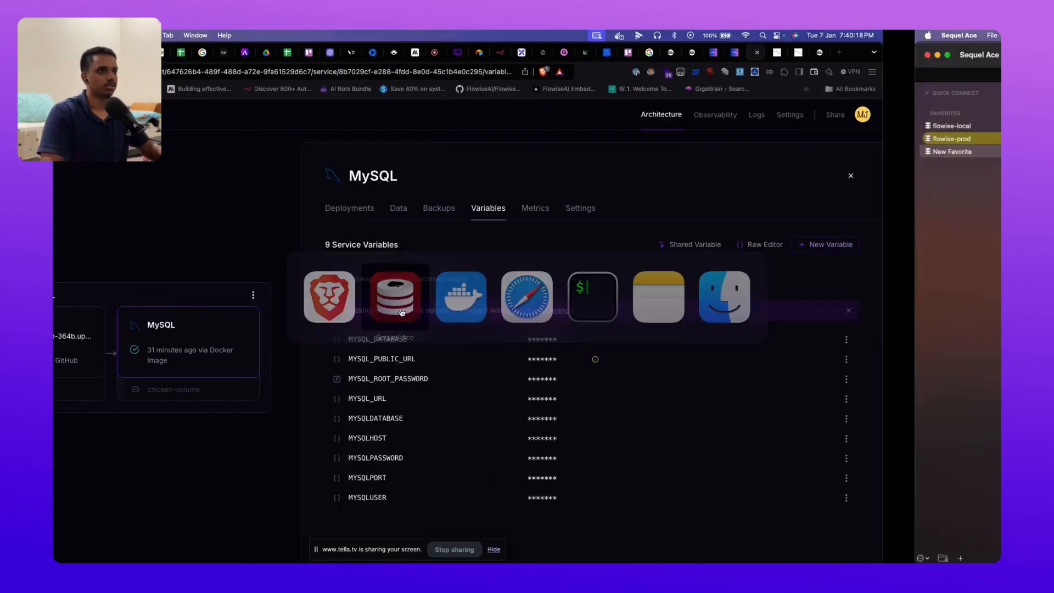
{"action": "key", "text": "super+v"}
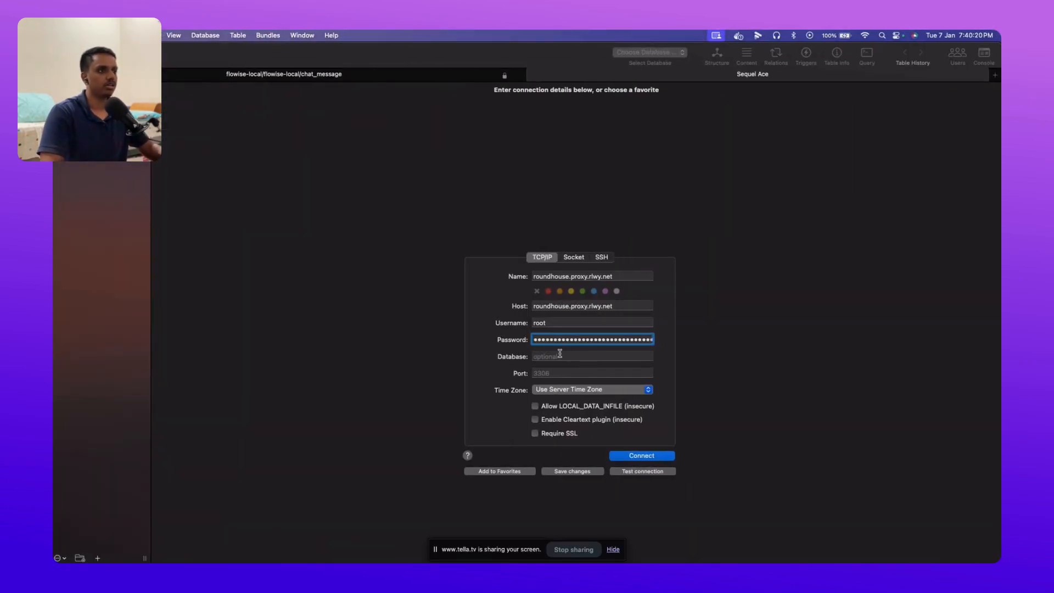
{"action": "left_click", "coordinate": [543, 356]}
{"action": "left_click", "coordinate": [559, 375]}
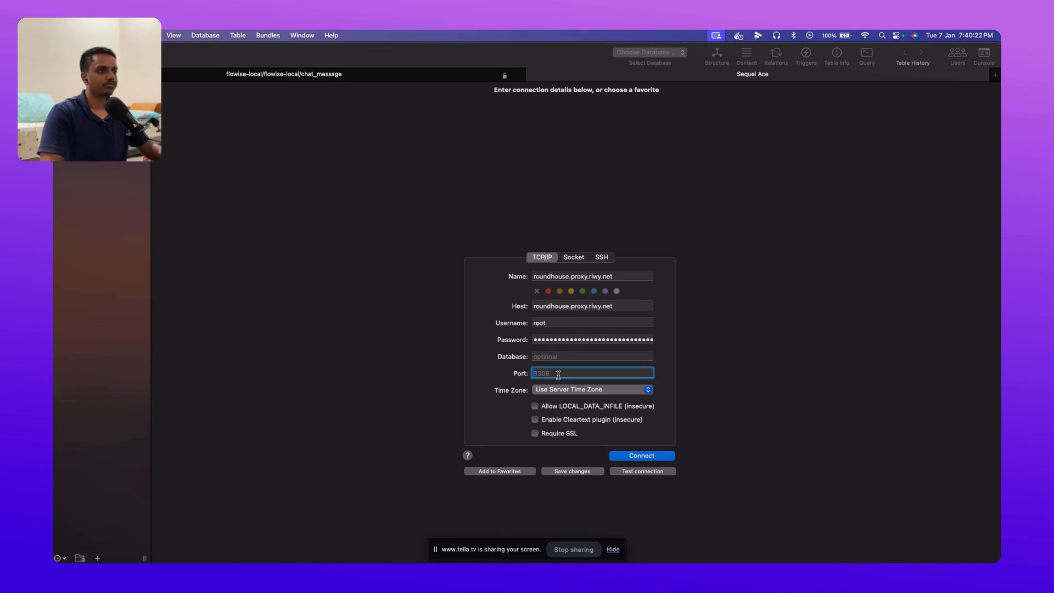
Set the port to 46478 from Railway's Networking, test the connection, and connect
{"action": "key", "text": "super+Tab"}
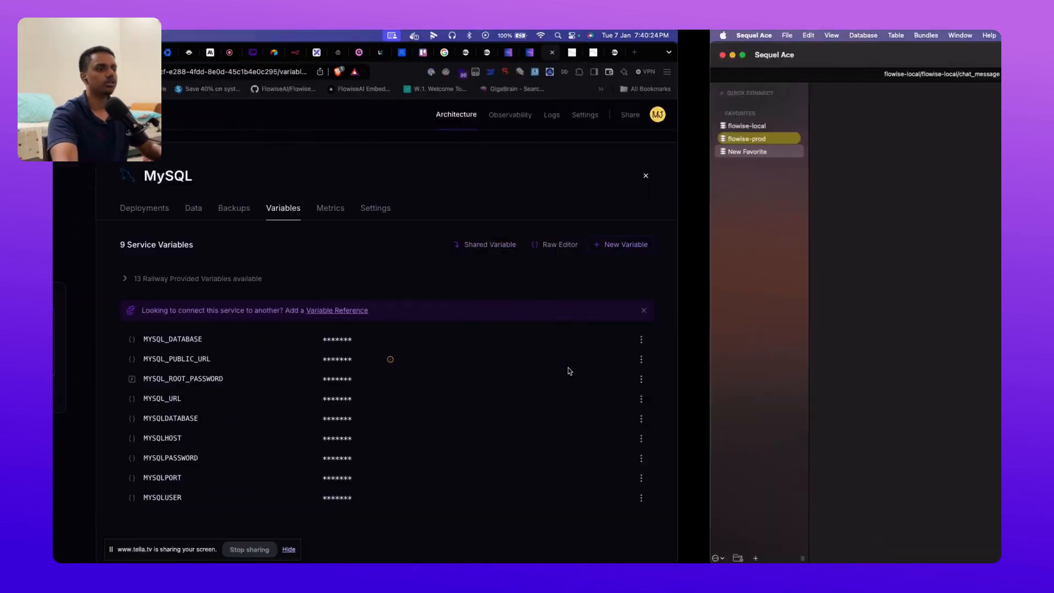
{"action": "left_click", "coordinate": [699, 208]}
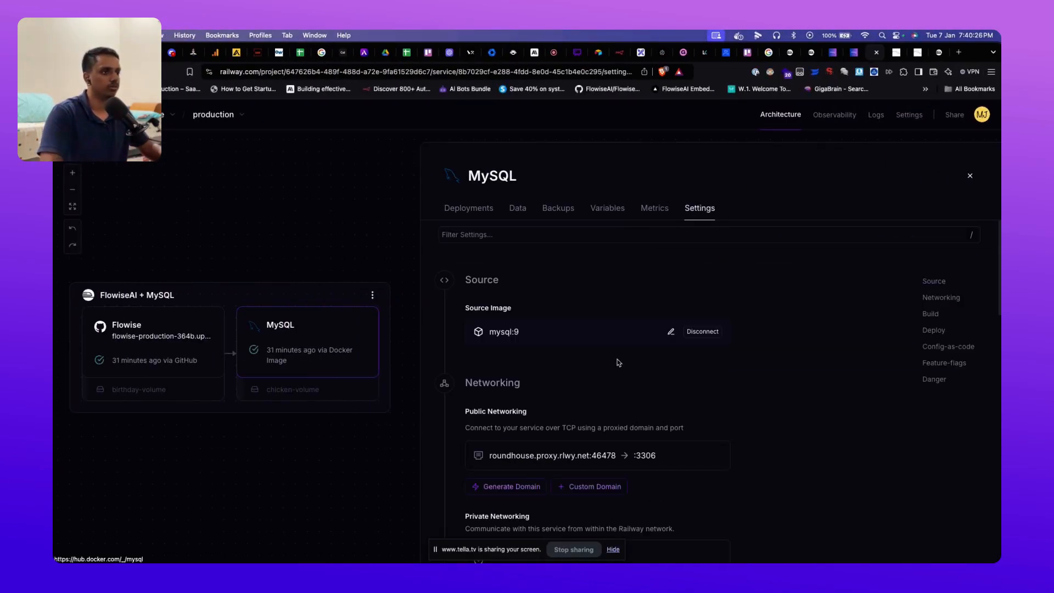
{"action": "scroll", "coordinate": [609, 365], "scroll_direction": "down", "scroll_amount": 2}
{"action": "double_click", "coordinate": [602, 373]}
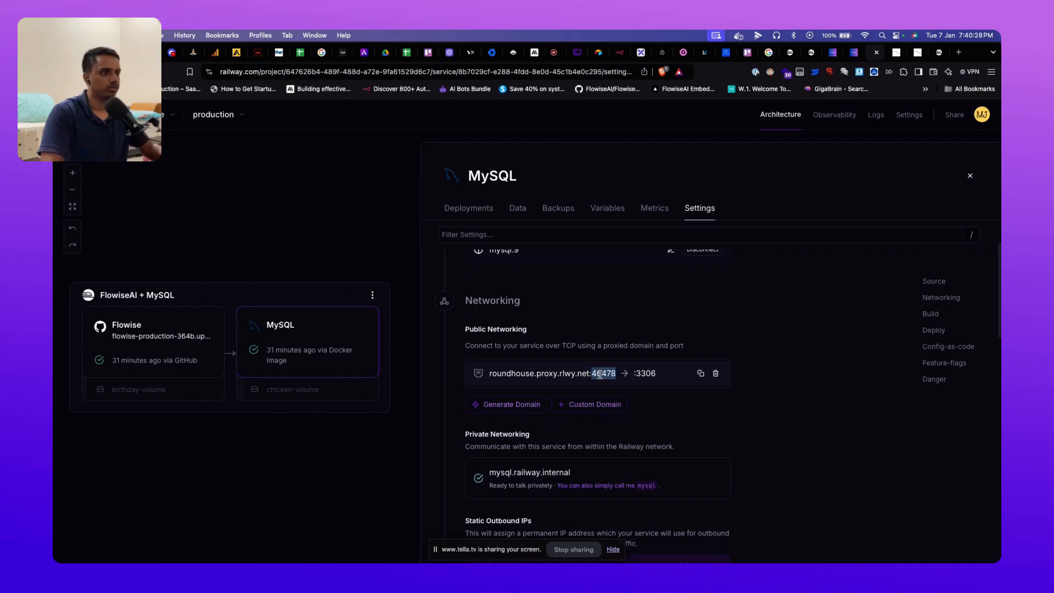
{"action": "key", "text": "super+Tab"}
{"action": "key", "text": "super+v"}
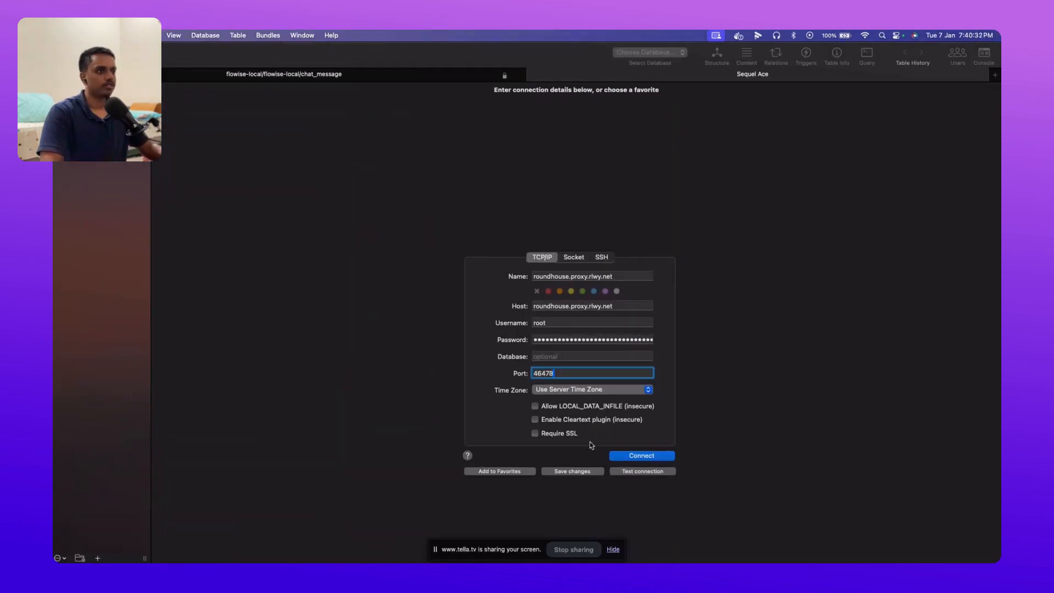
{"action": "left_click", "coordinate": [640, 472]}
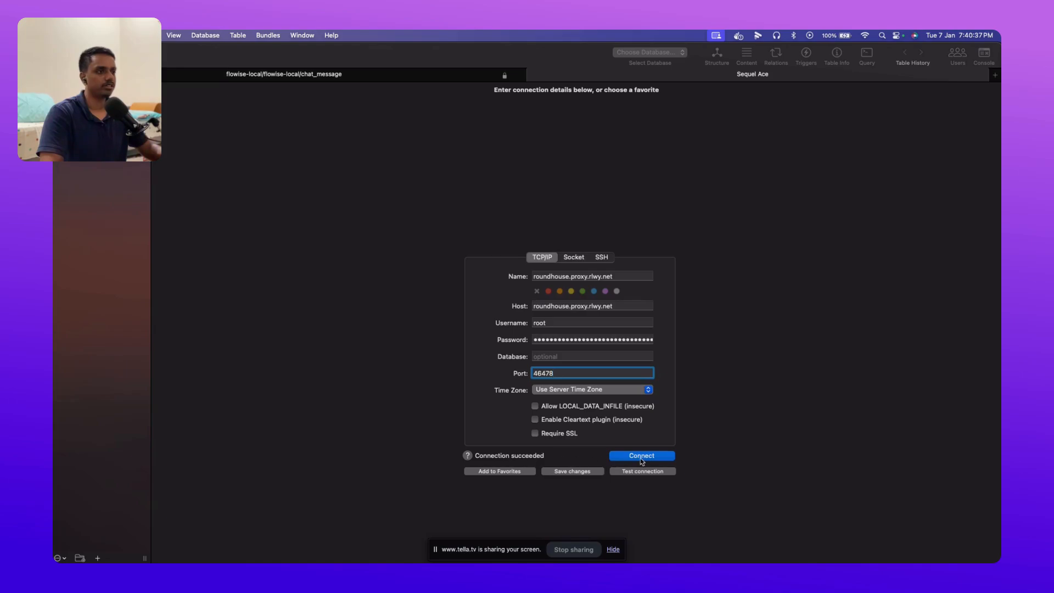
{"action": "left_click", "coordinate": [642, 456]}
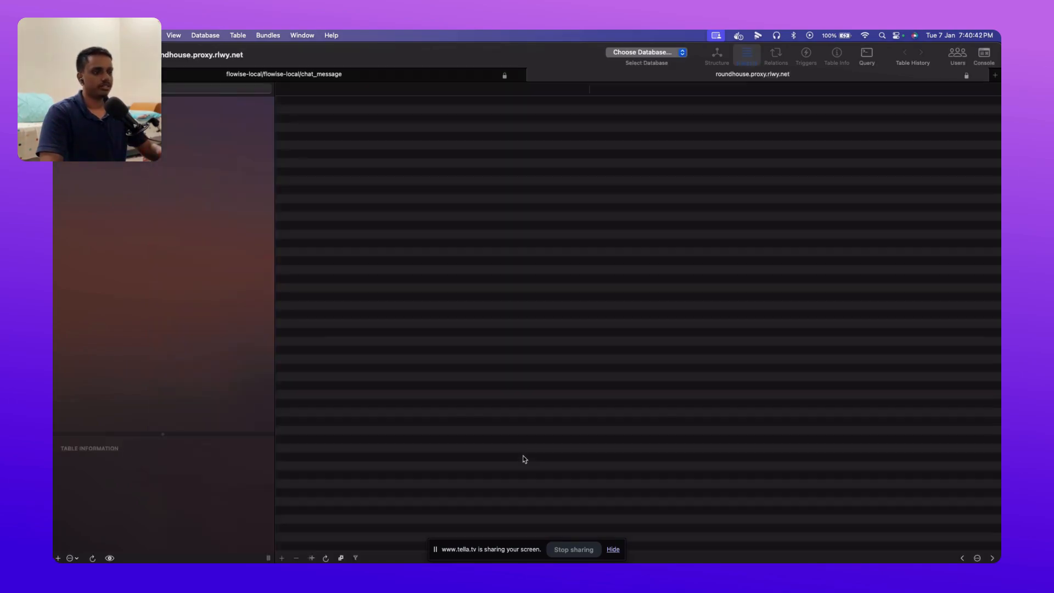
Open the railway database in Sequel Ace, view chat_message's columns, then return to Railway's MySQL settings
{"action": "left_click", "coordinate": [682, 52]}
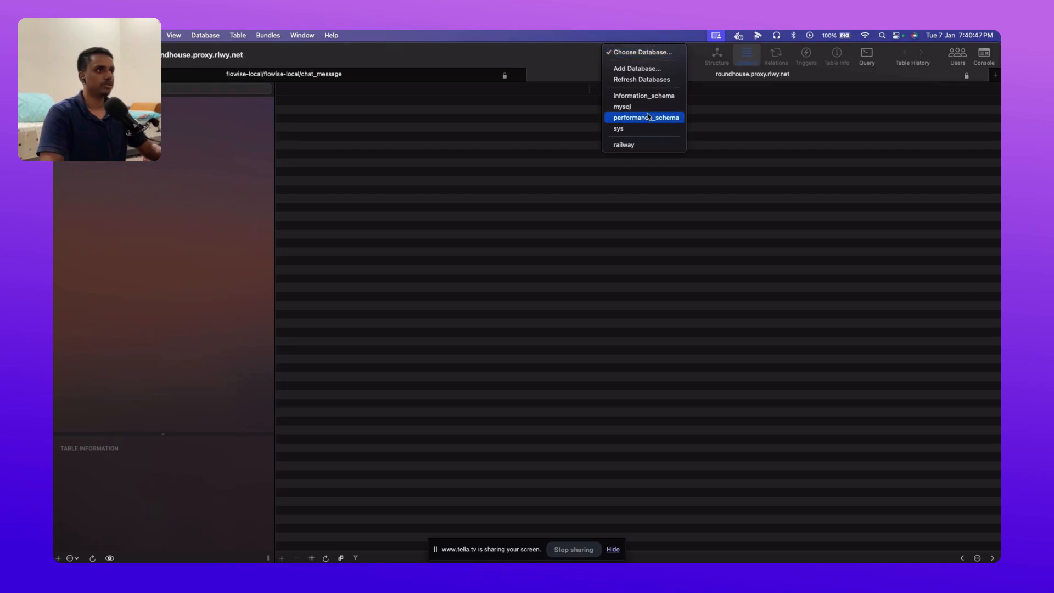
{"action": "left_click", "coordinate": [631, 146]}
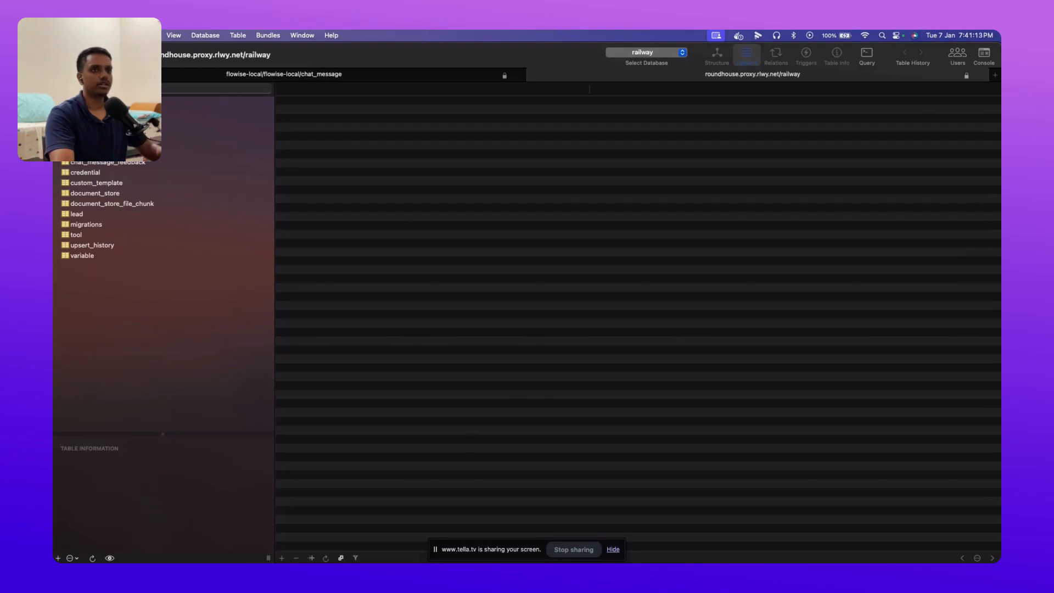
{"action": "left_click", "coordinate": [137, 151]}
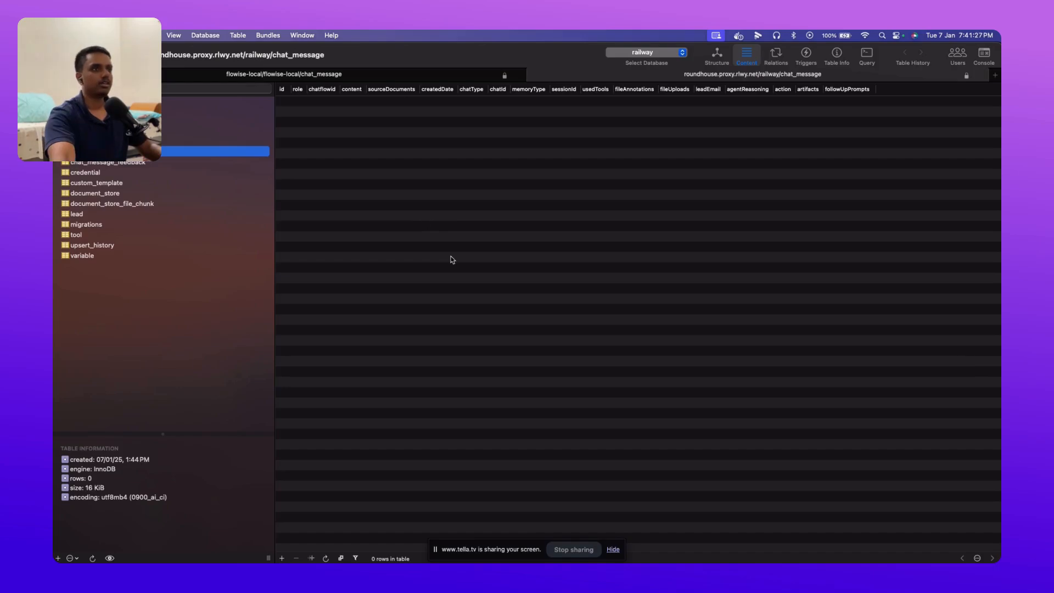
{"action": "key", "text": "super+Tab"}
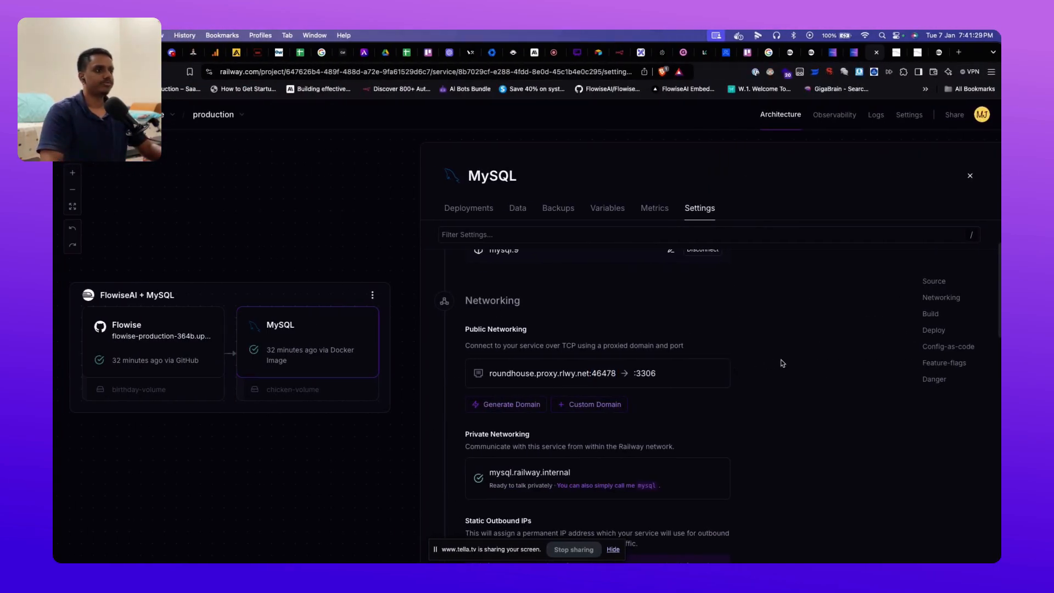
{"action": "scroll", "coordinate": [714, 363], "scroll_direction": "up", "scroll_amount": 3}
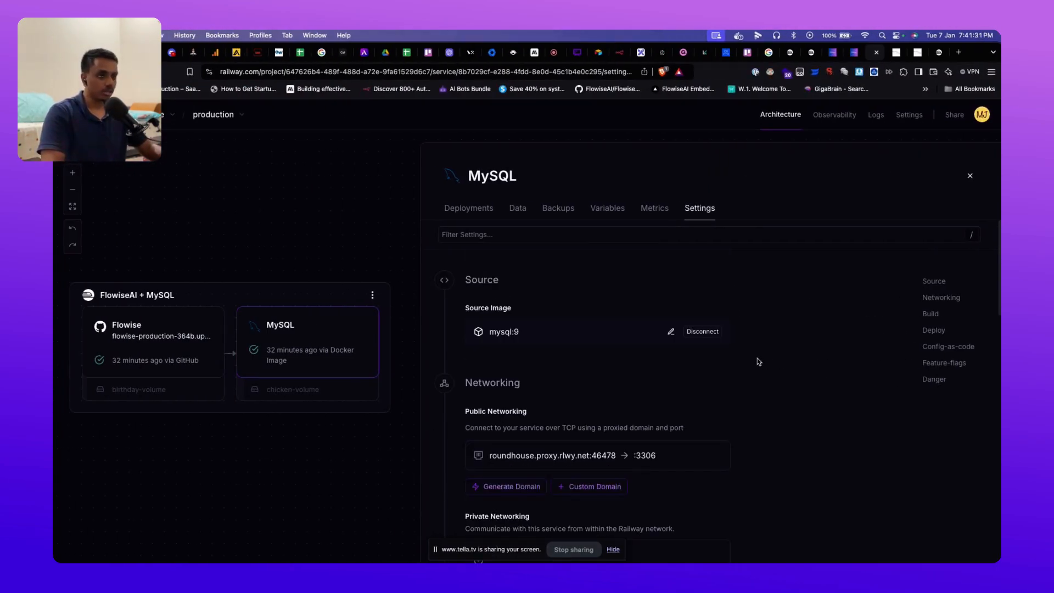